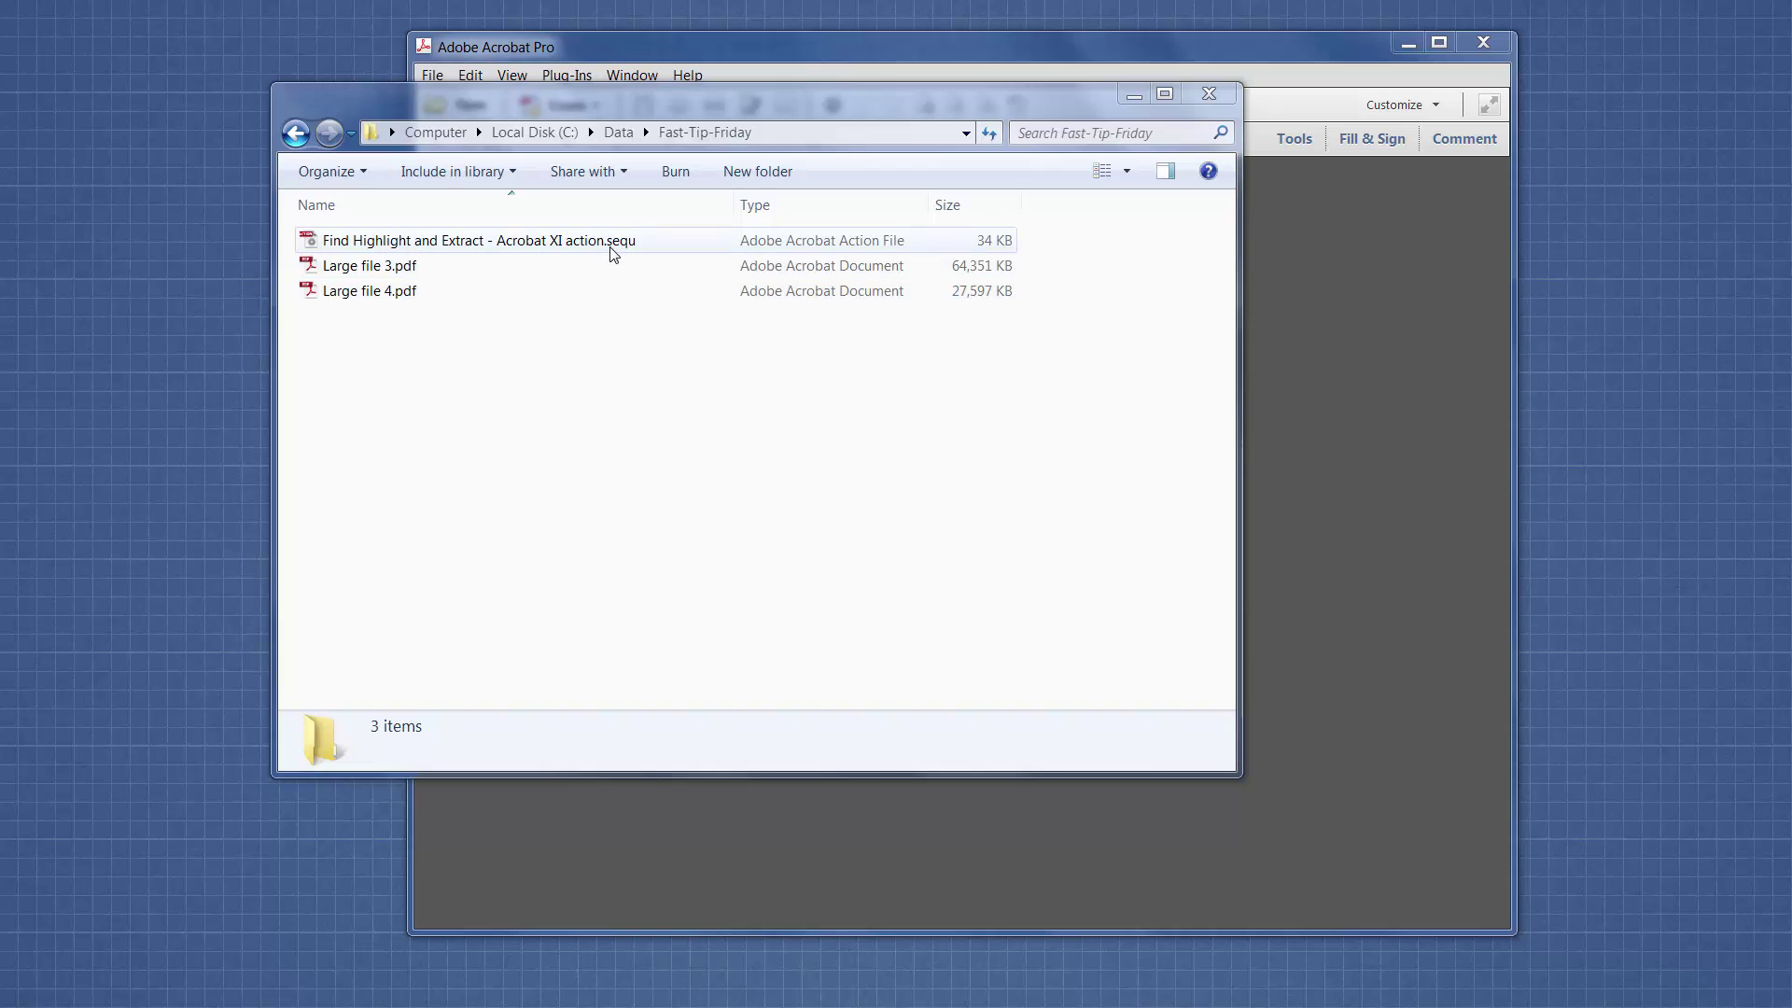
- Import the Find Highlight and Extract .sequ action file through Action Wizard's Manage Actions
click(1125, 55)
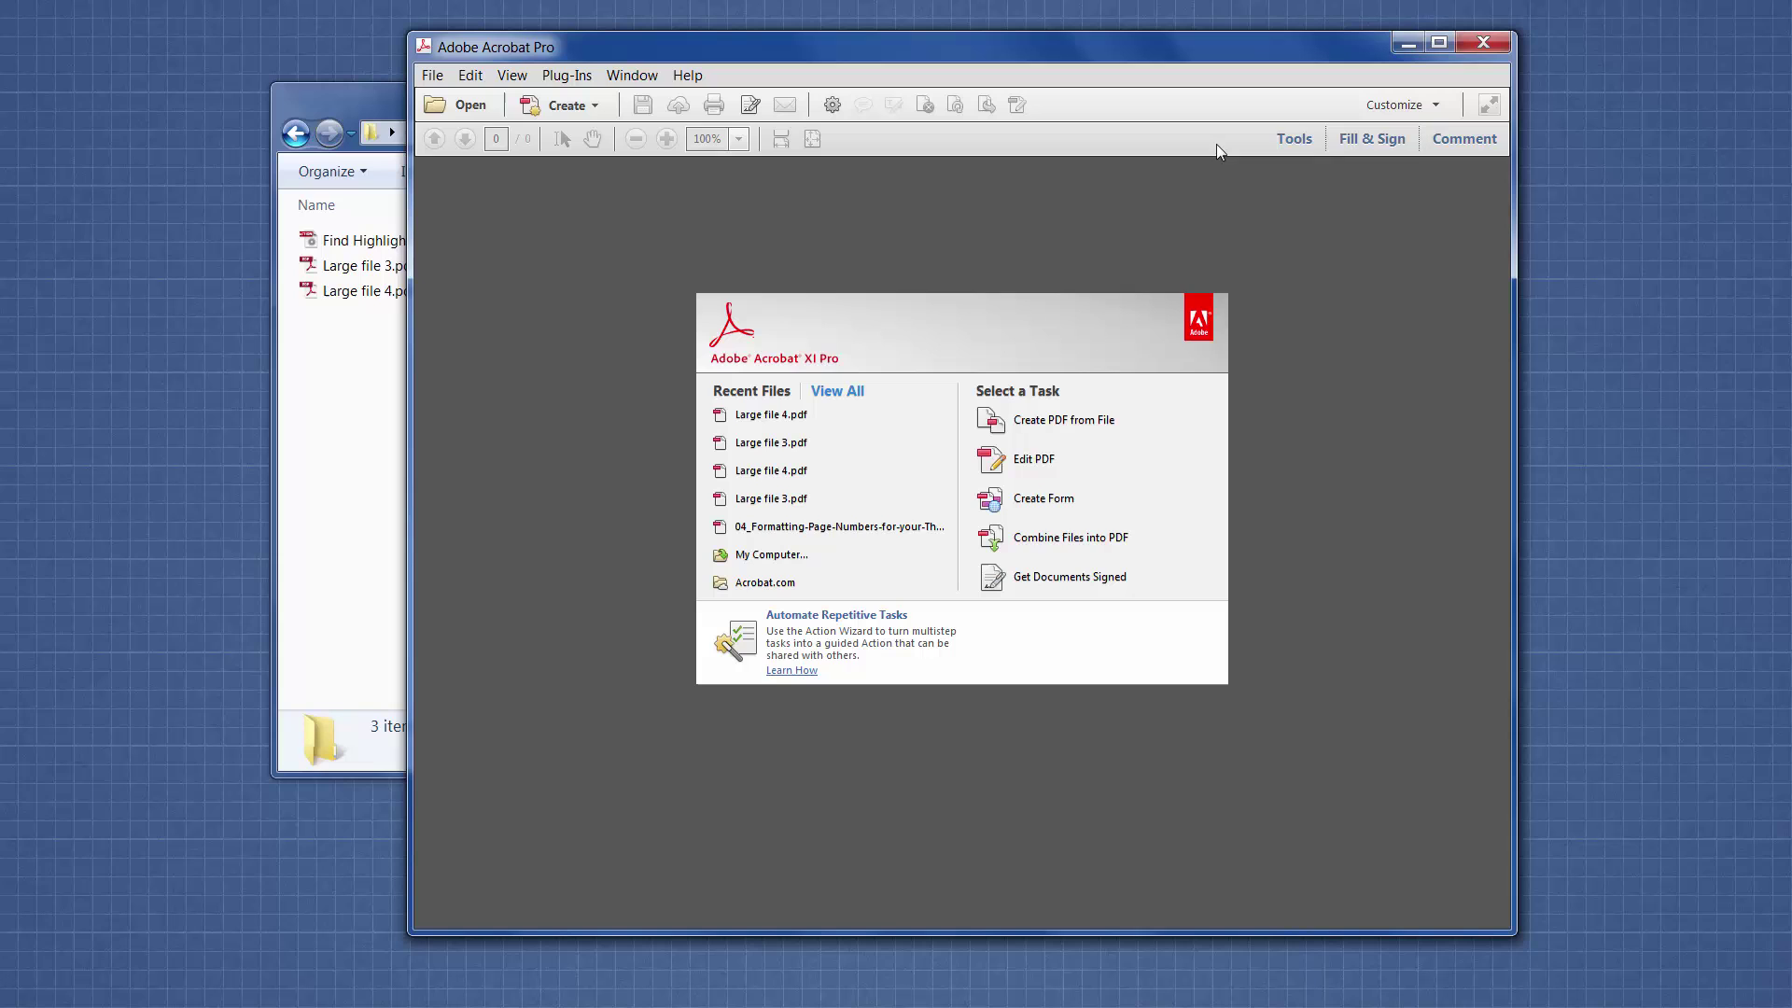
click(1301, 146)
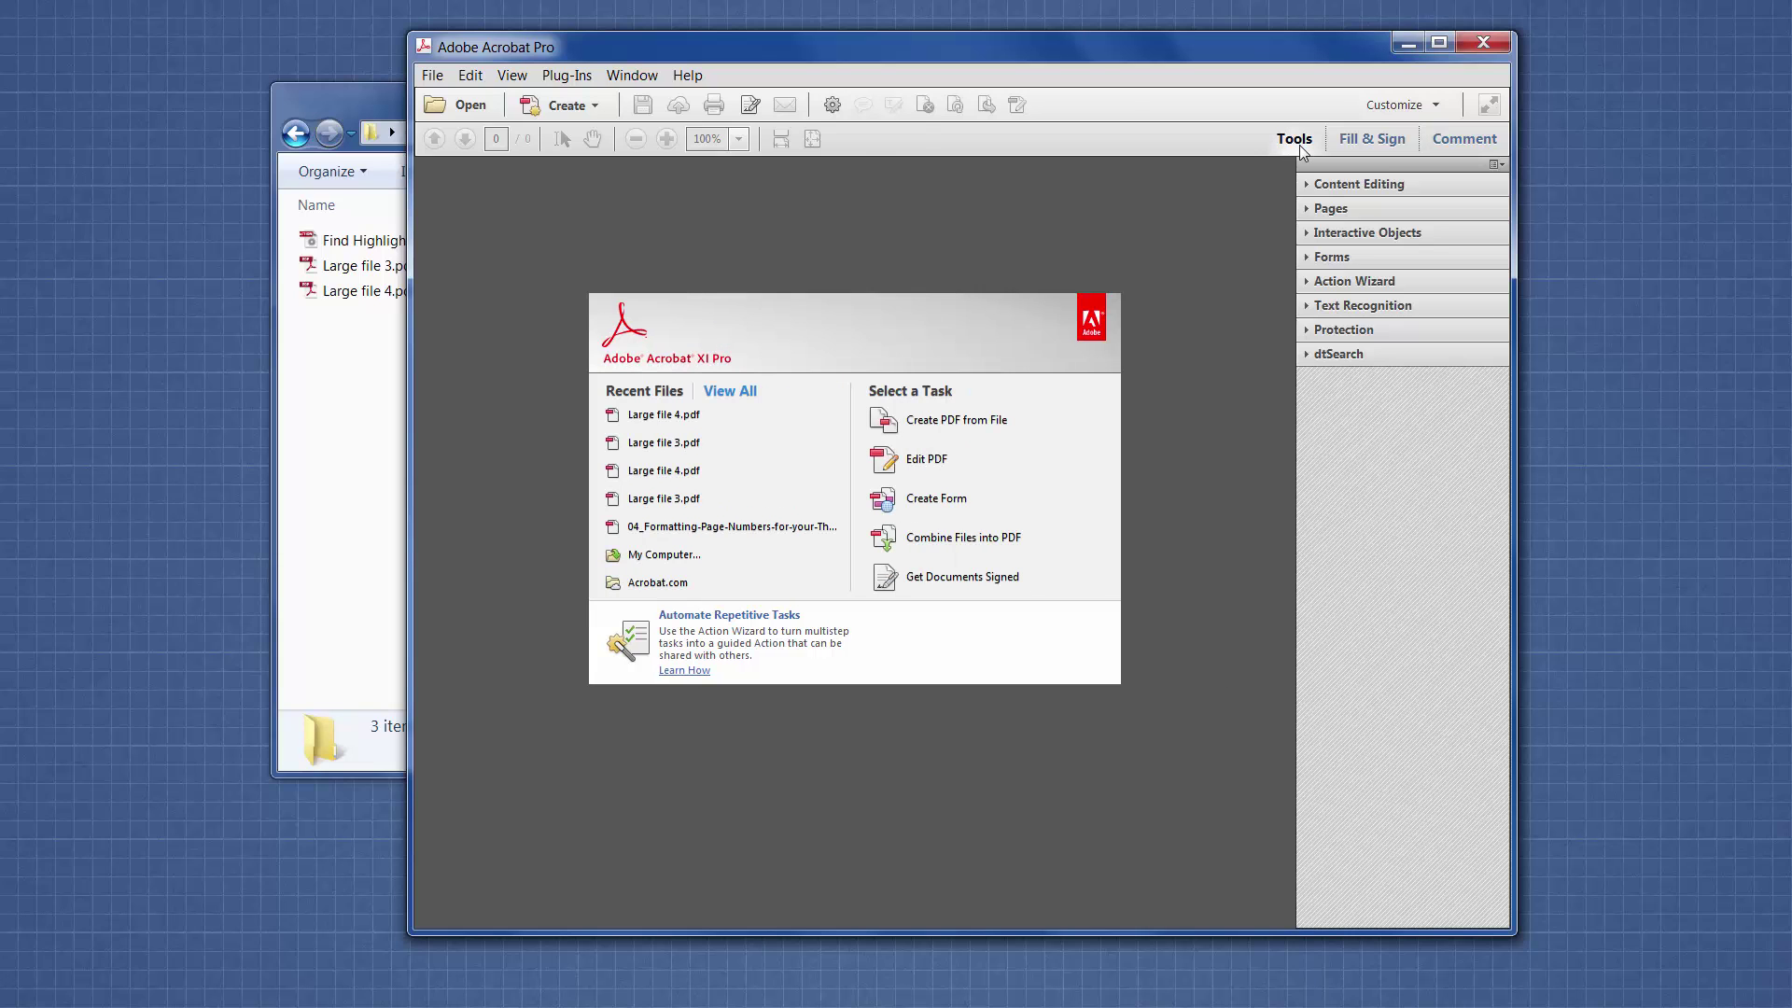
click(1310, 282)
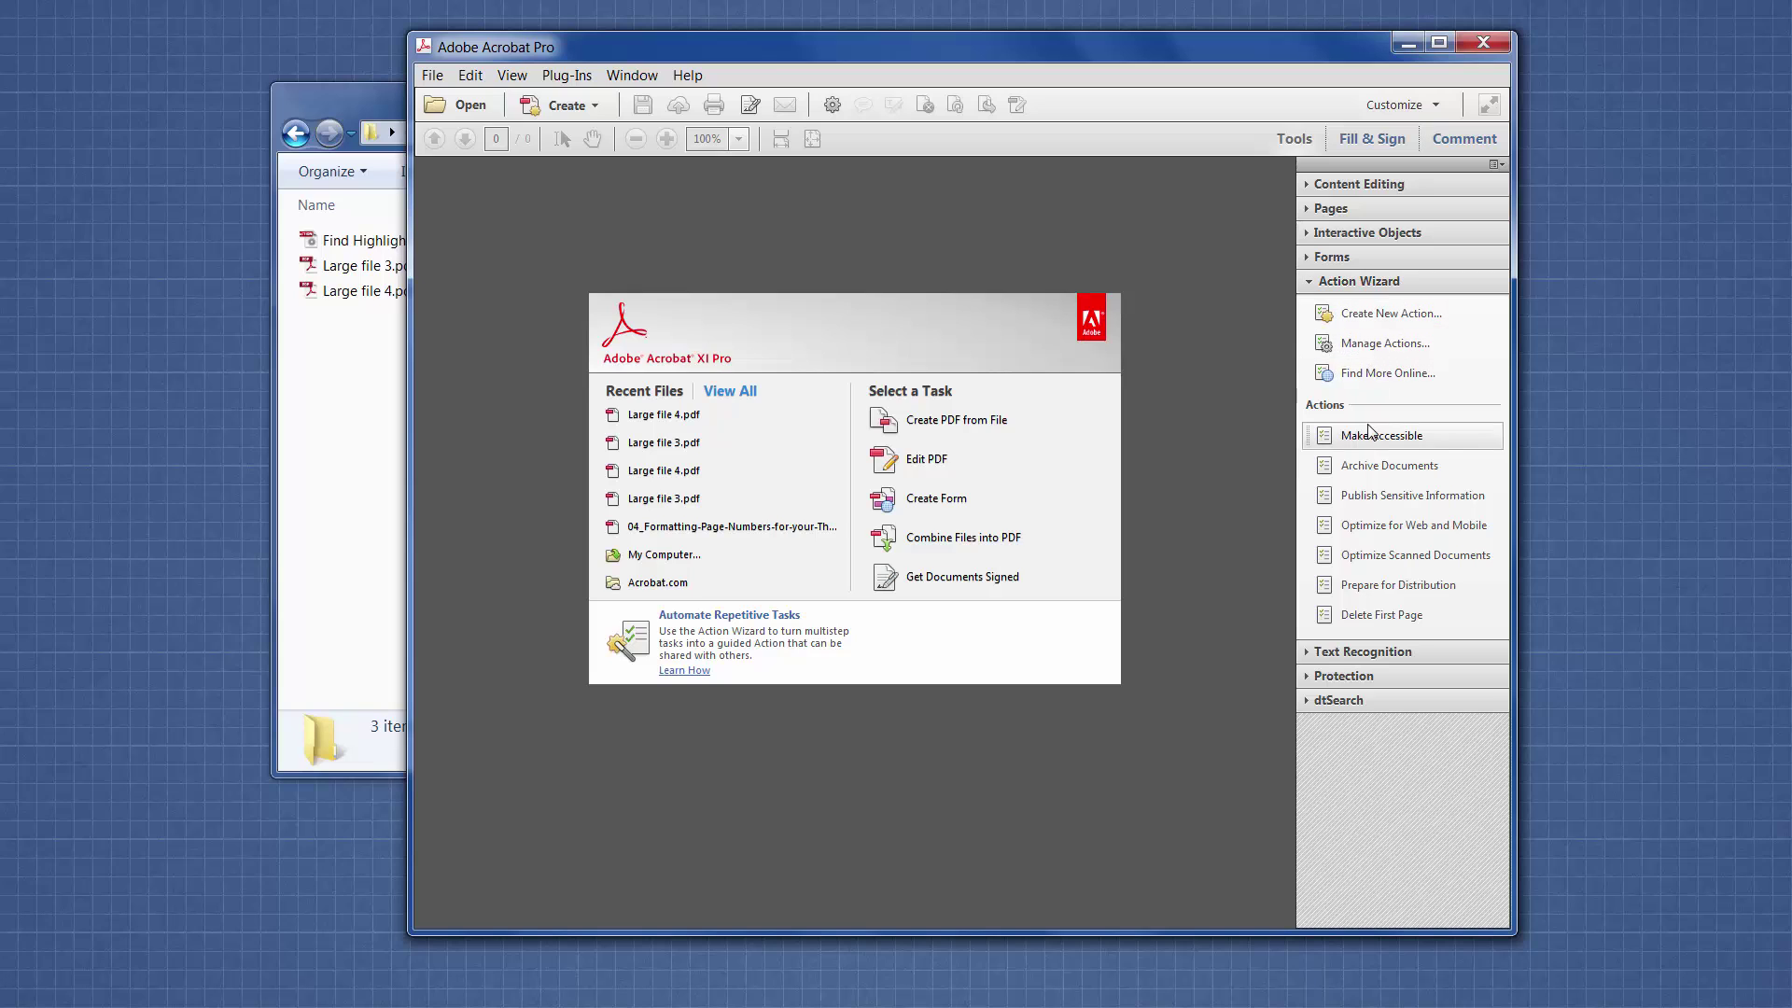
click(1382, 345)
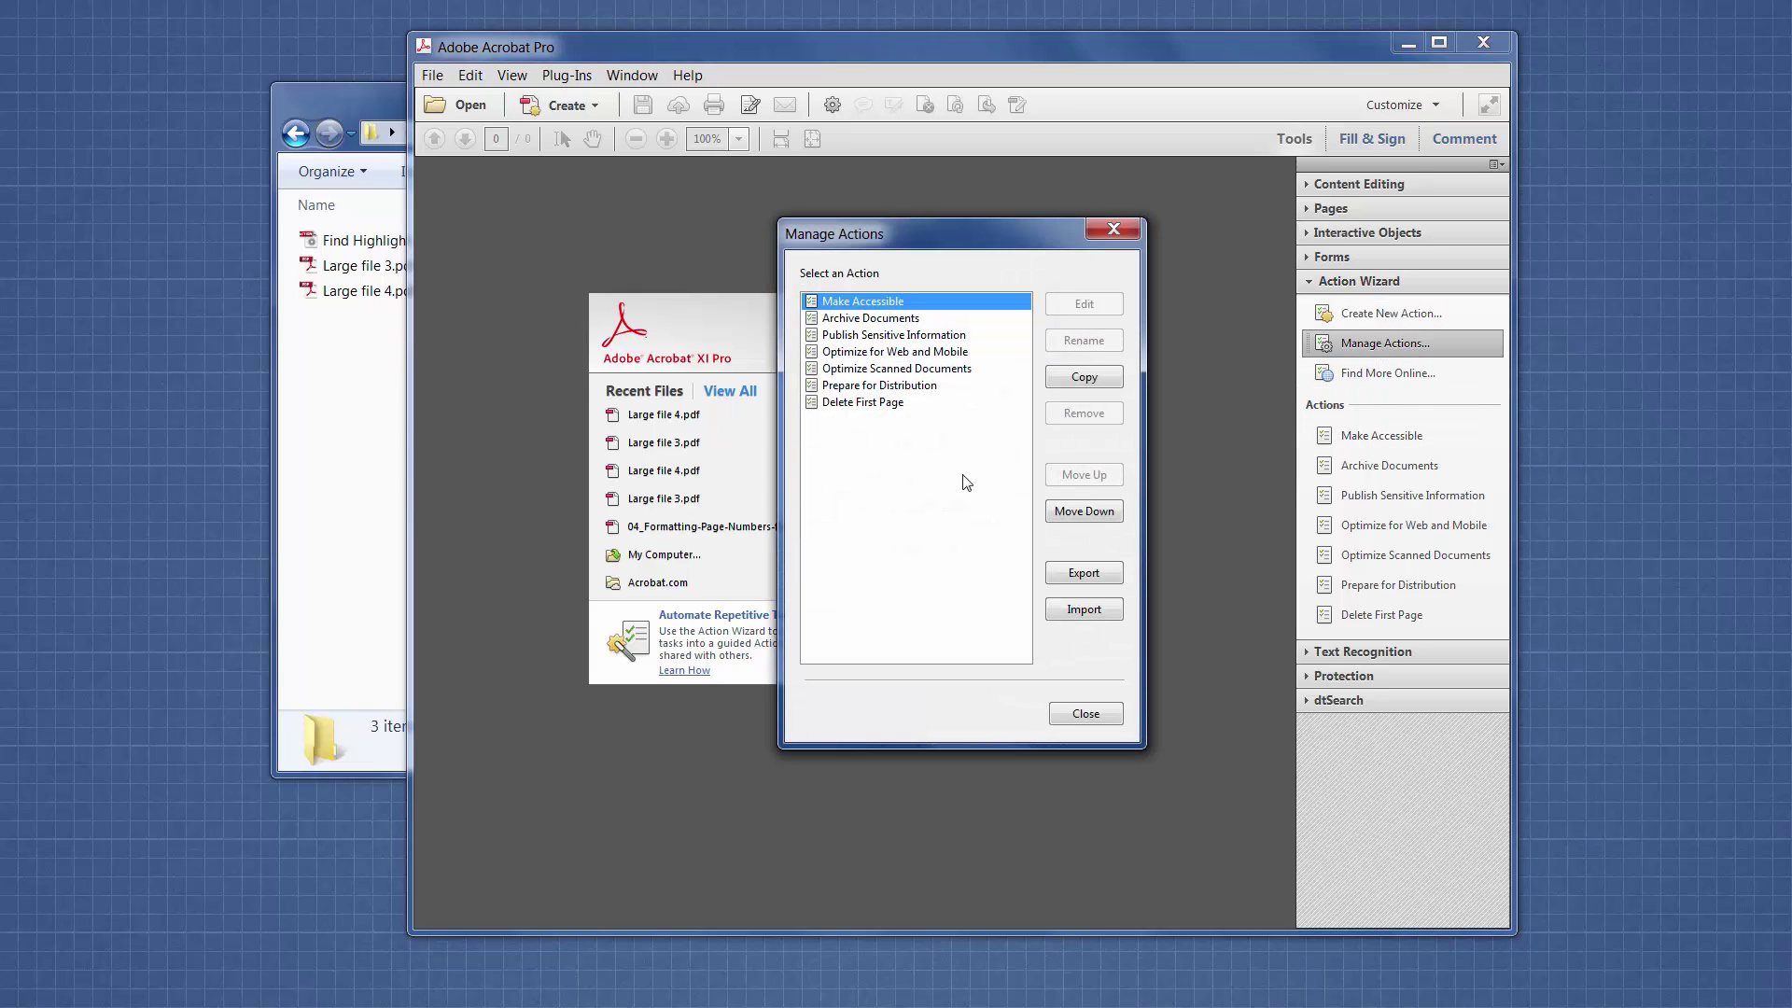
click(1070, 613)
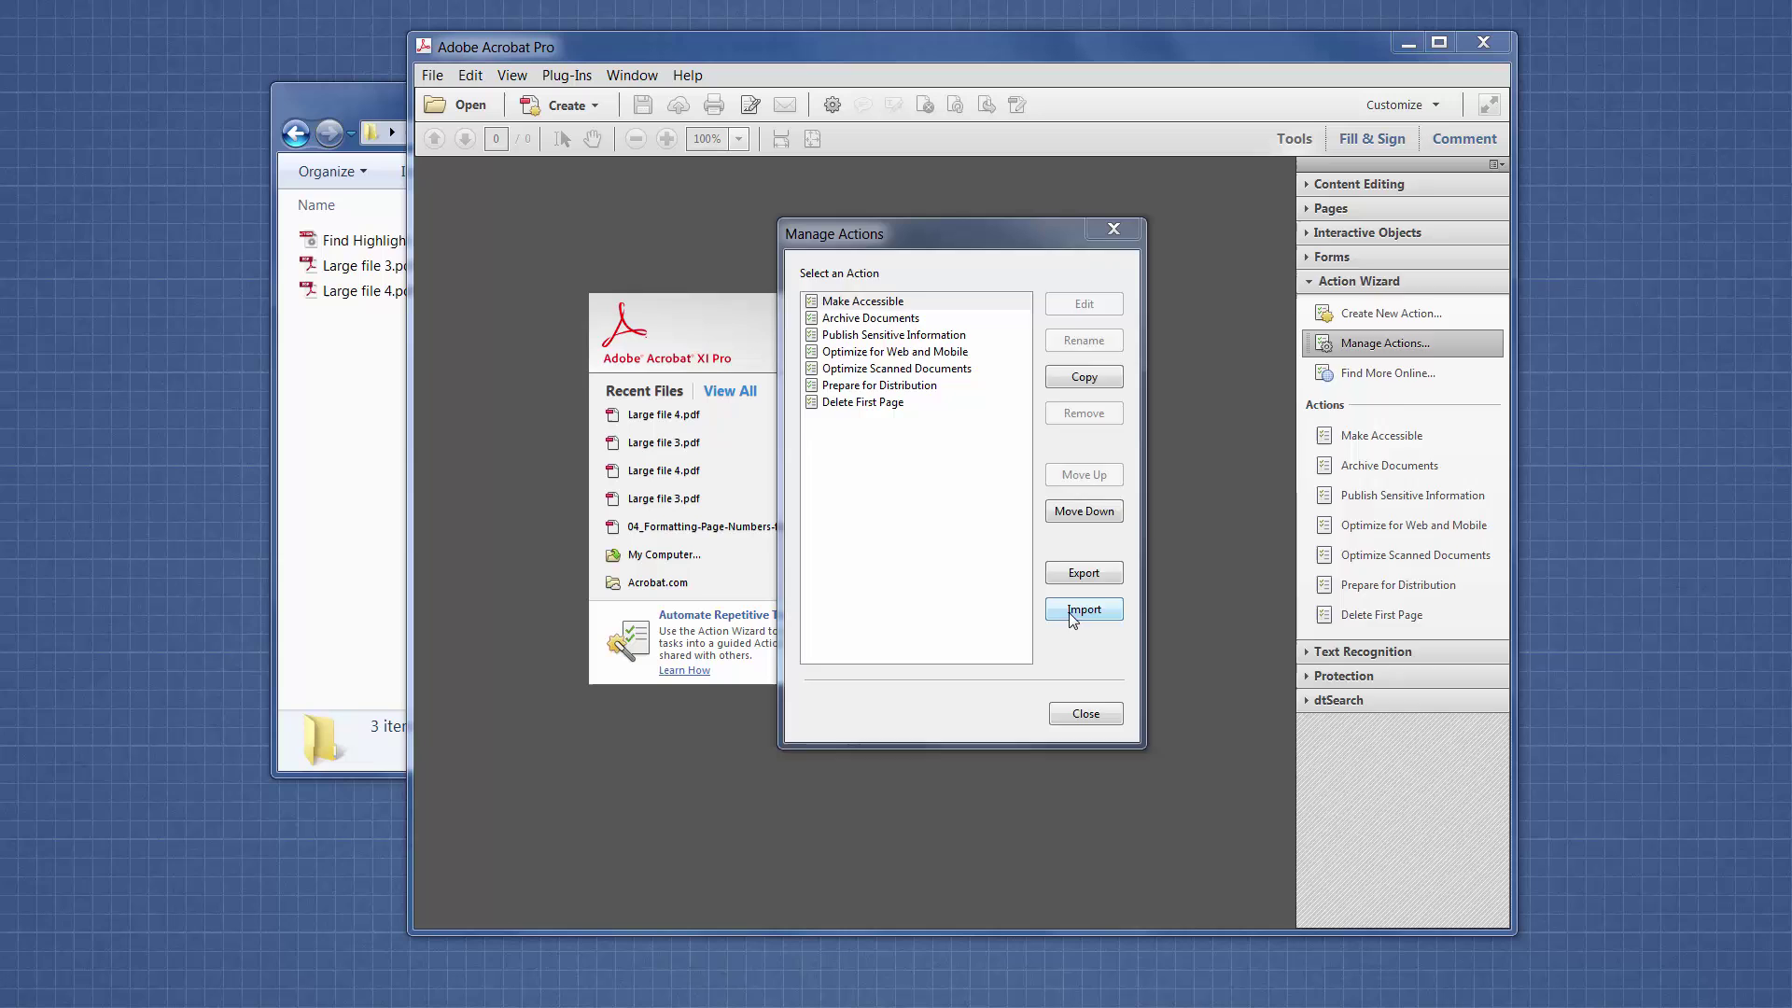
click(1001, 410)
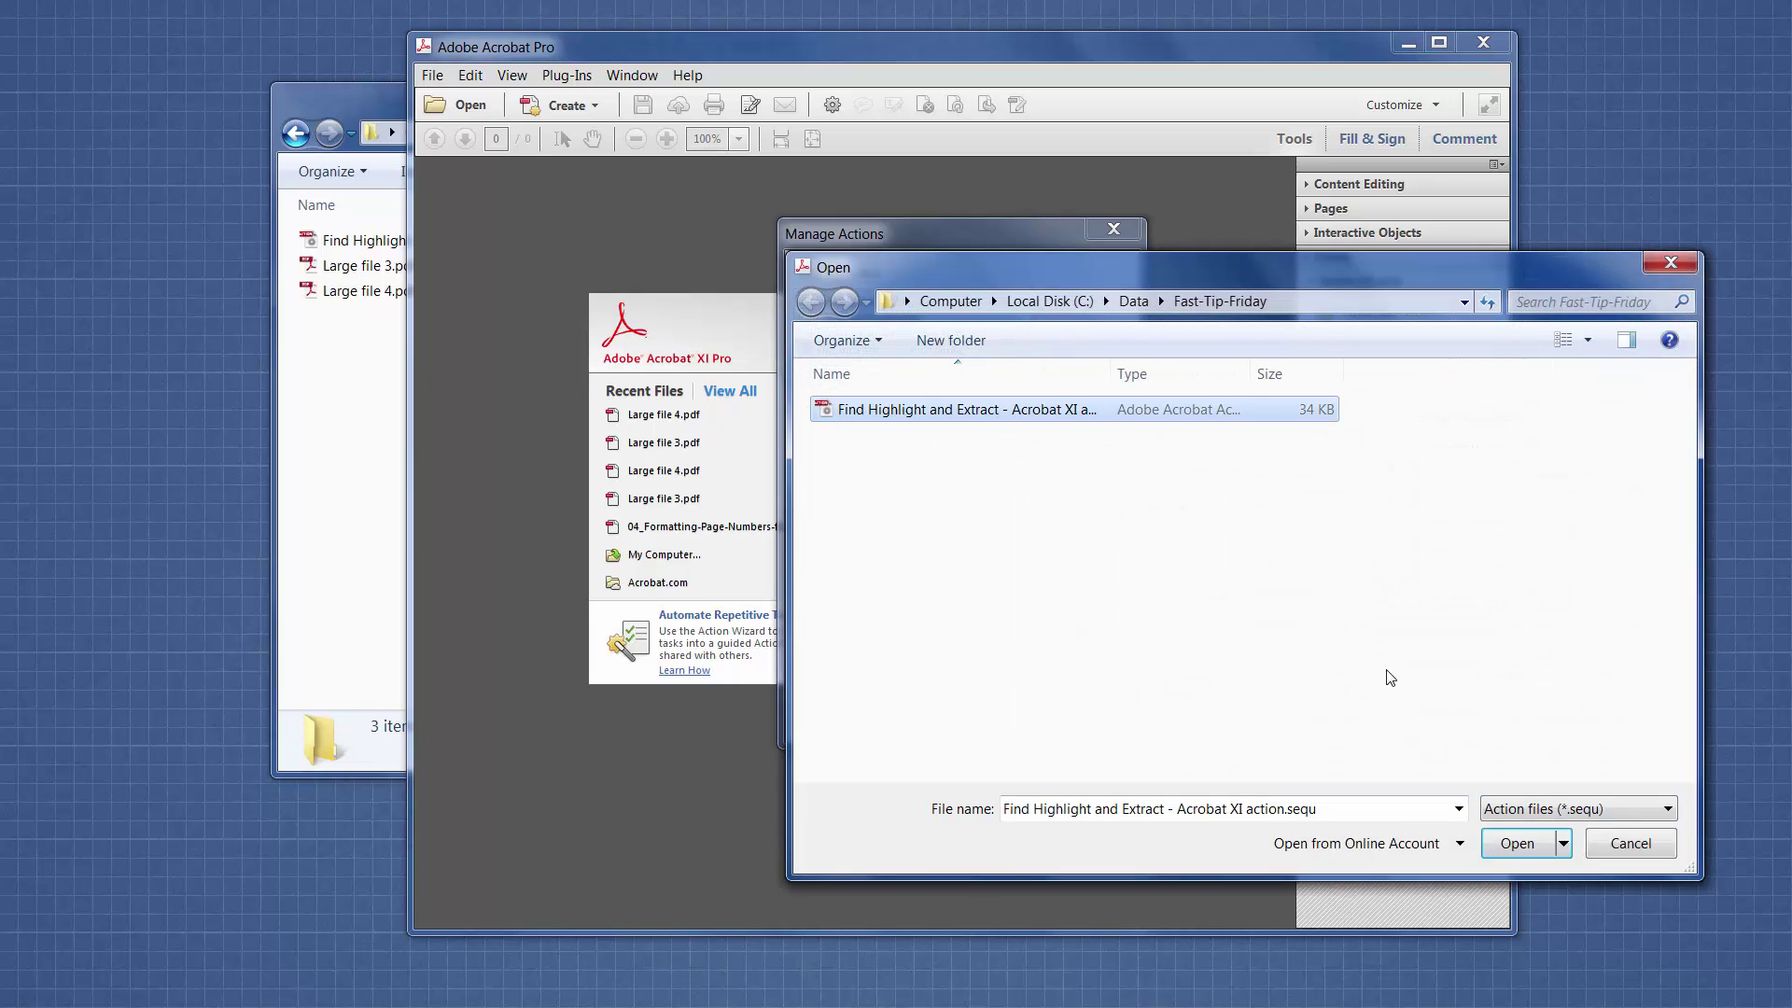
click(1508, 844)
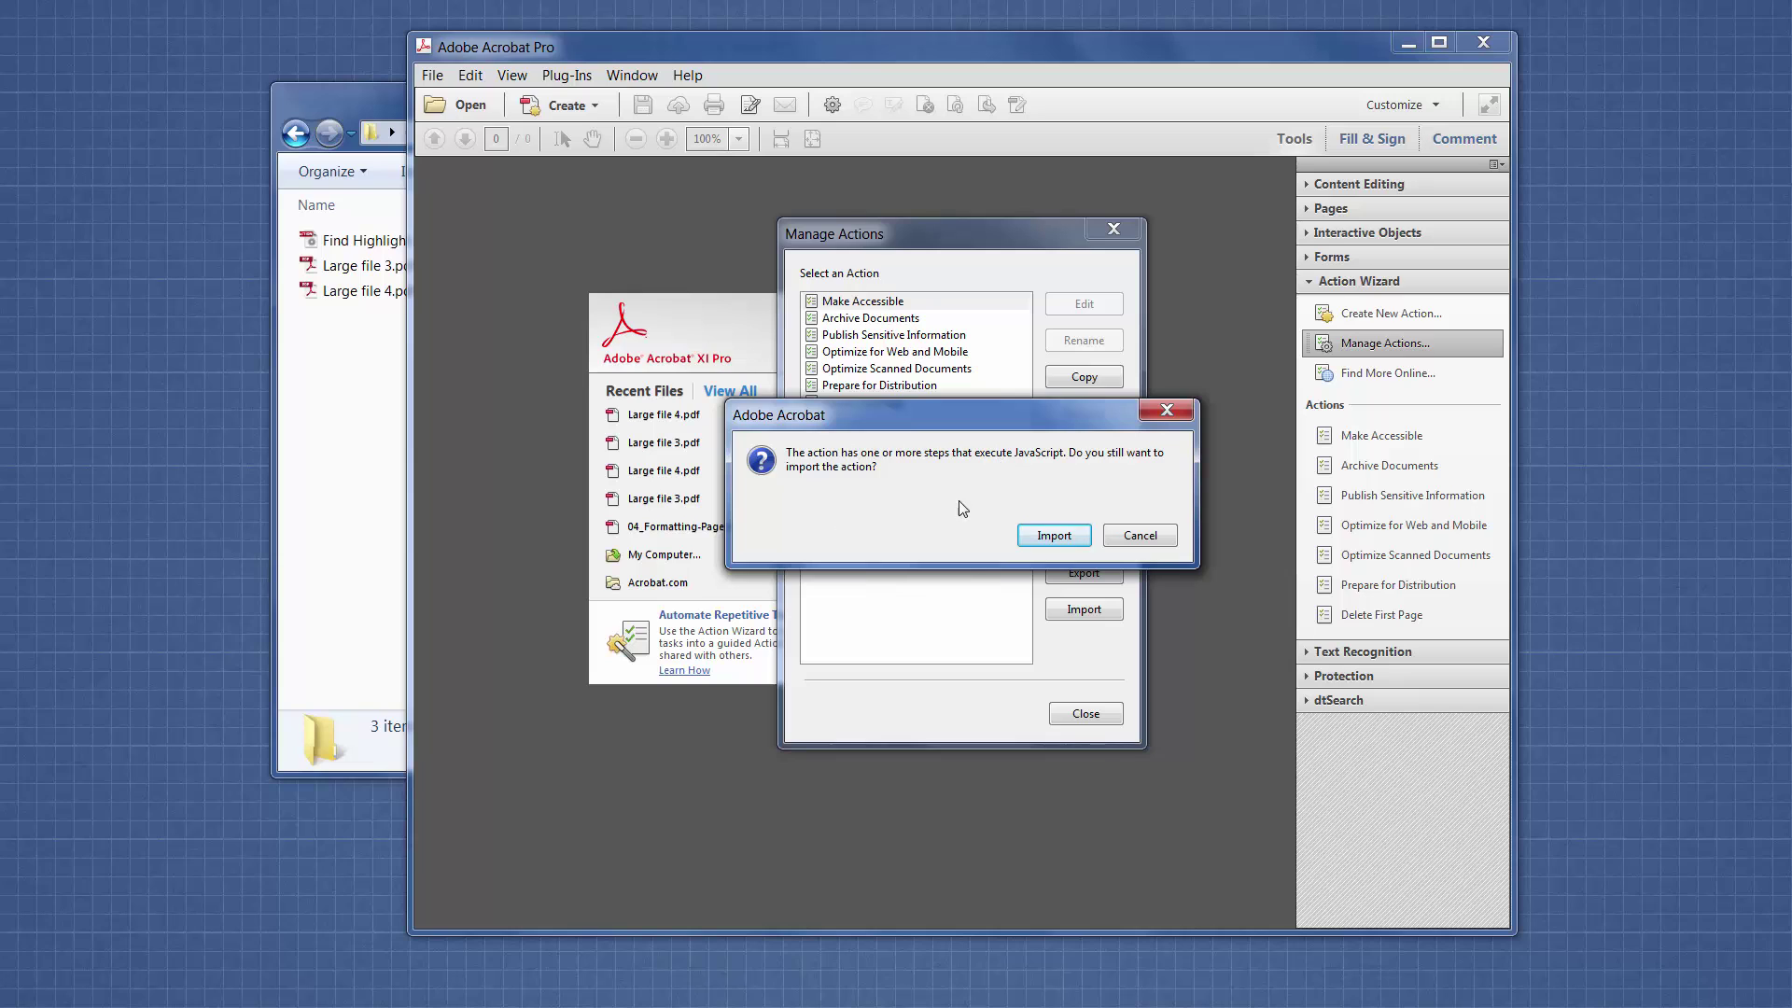
click(1054, 535)
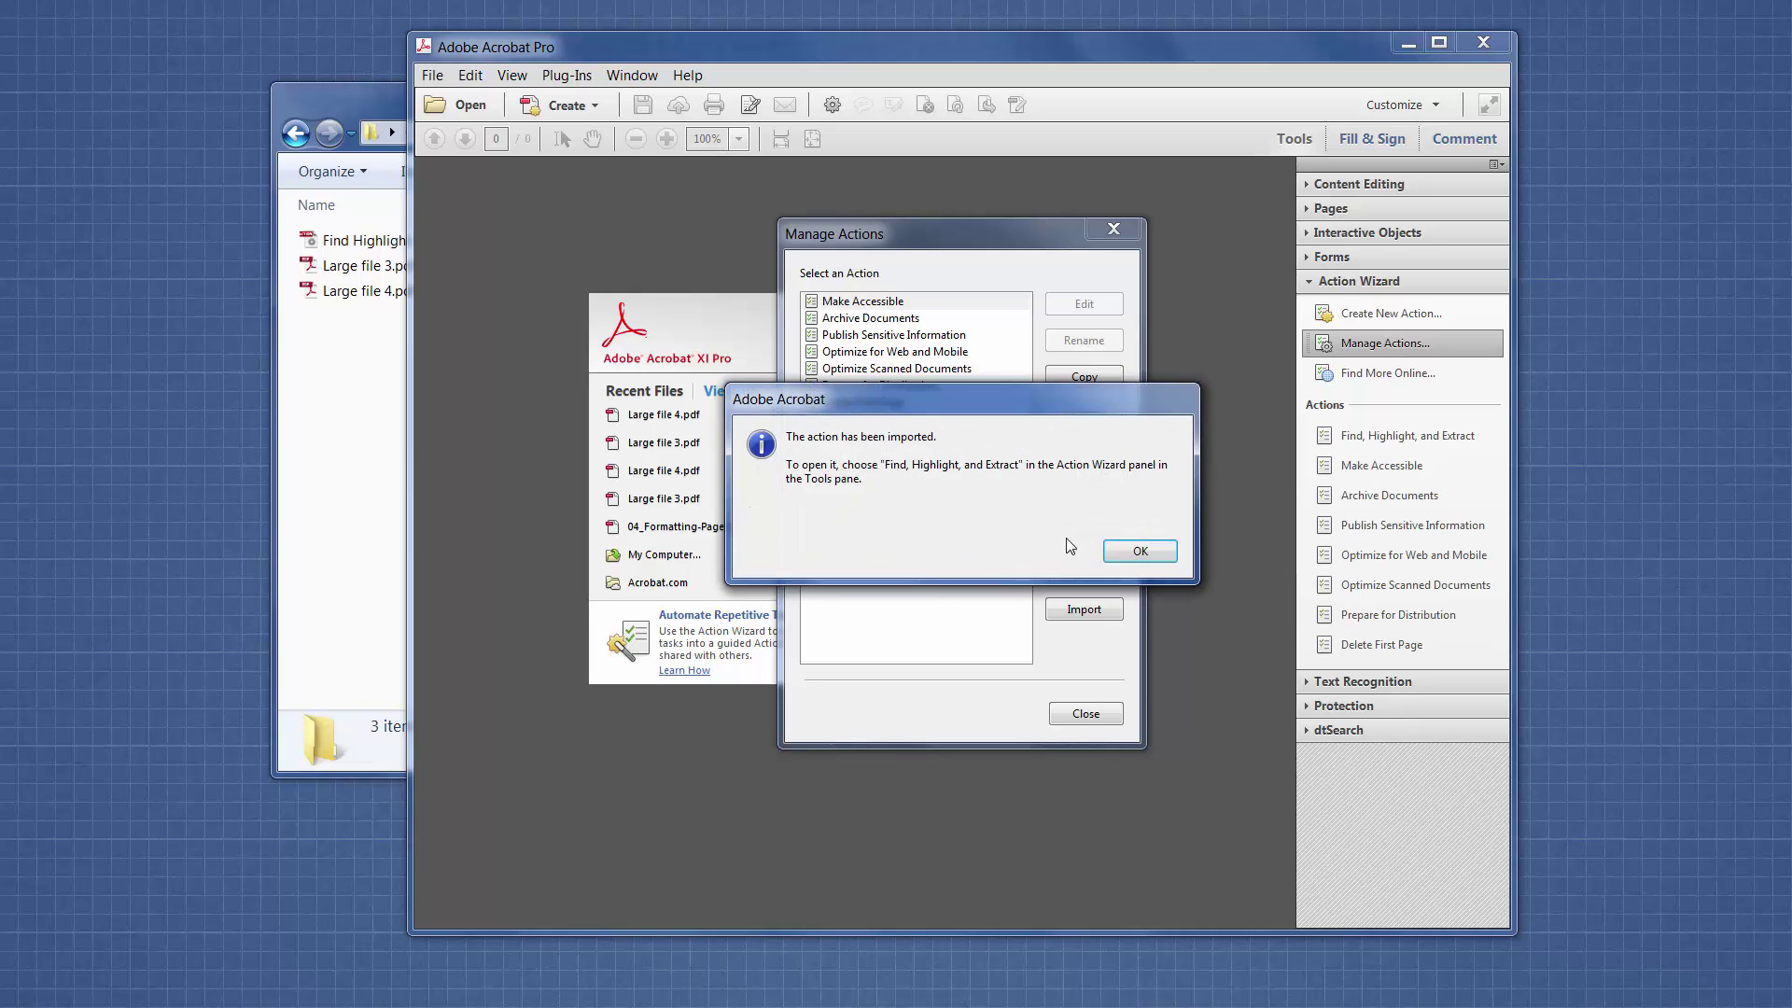
click(1128, 558)
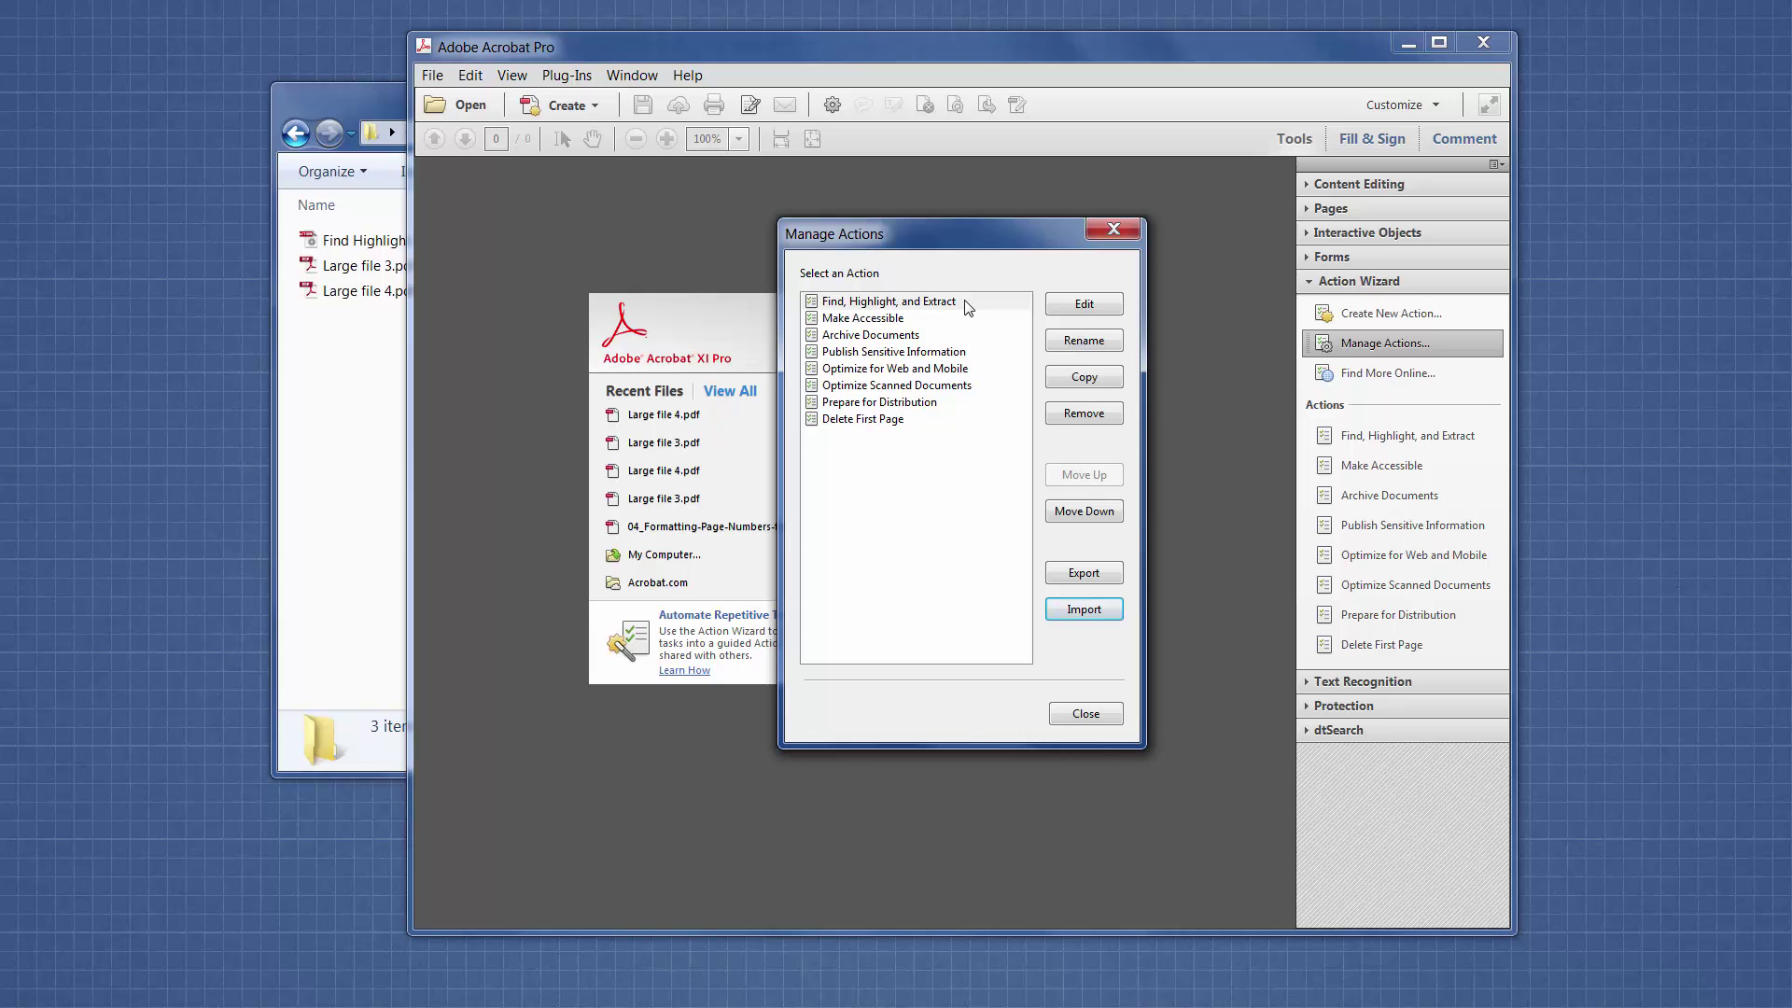
- Open the imported action in the editor and expand its word search step settings
click(1083, 303)
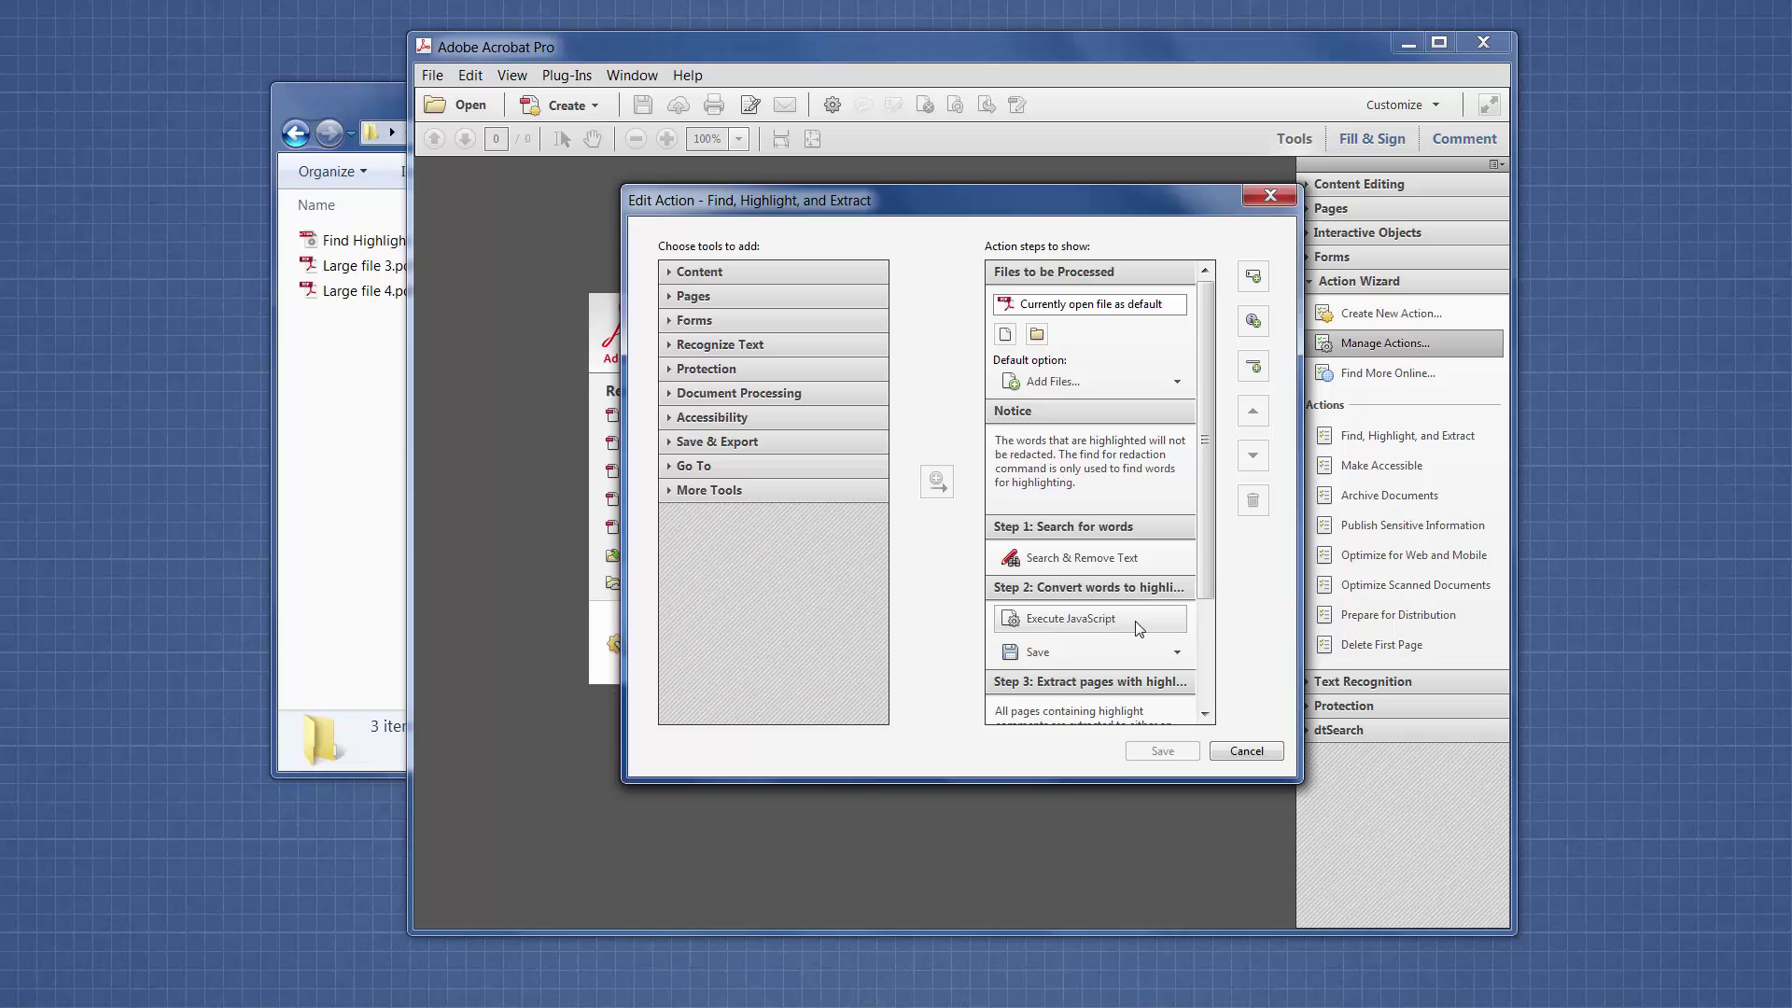
drag(1208, 584, 1208, 712)
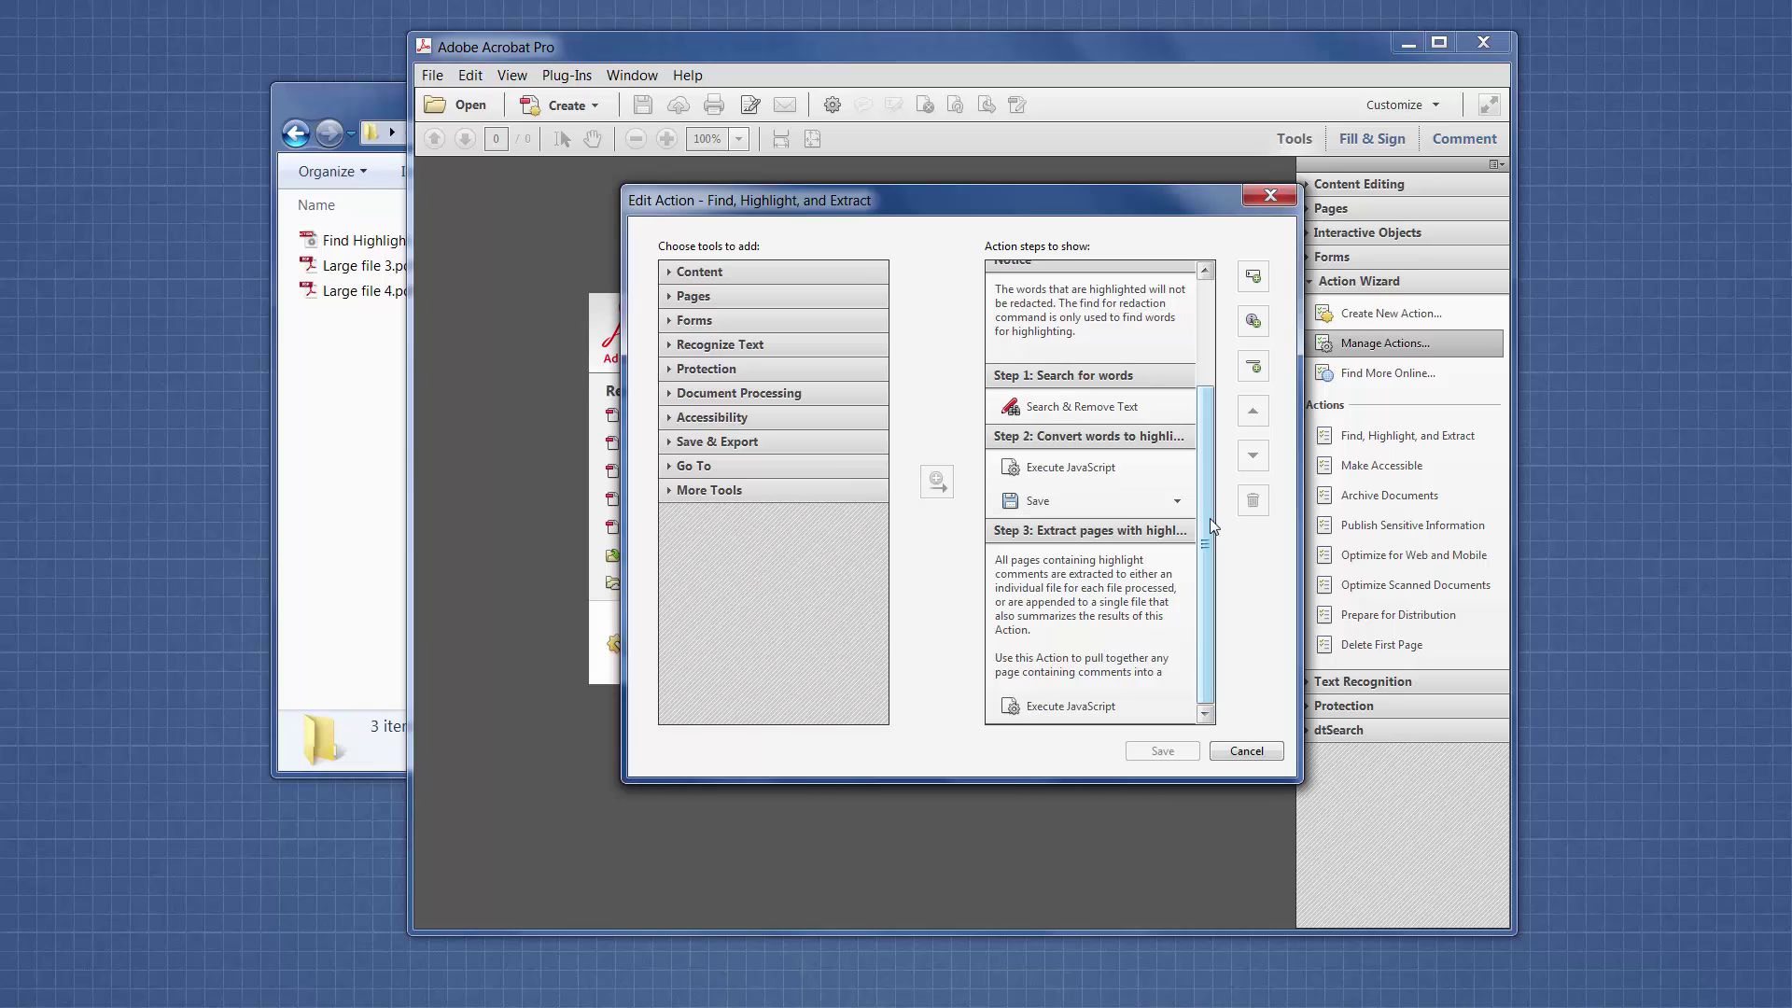
drag(1208, 518, 1218, 420)
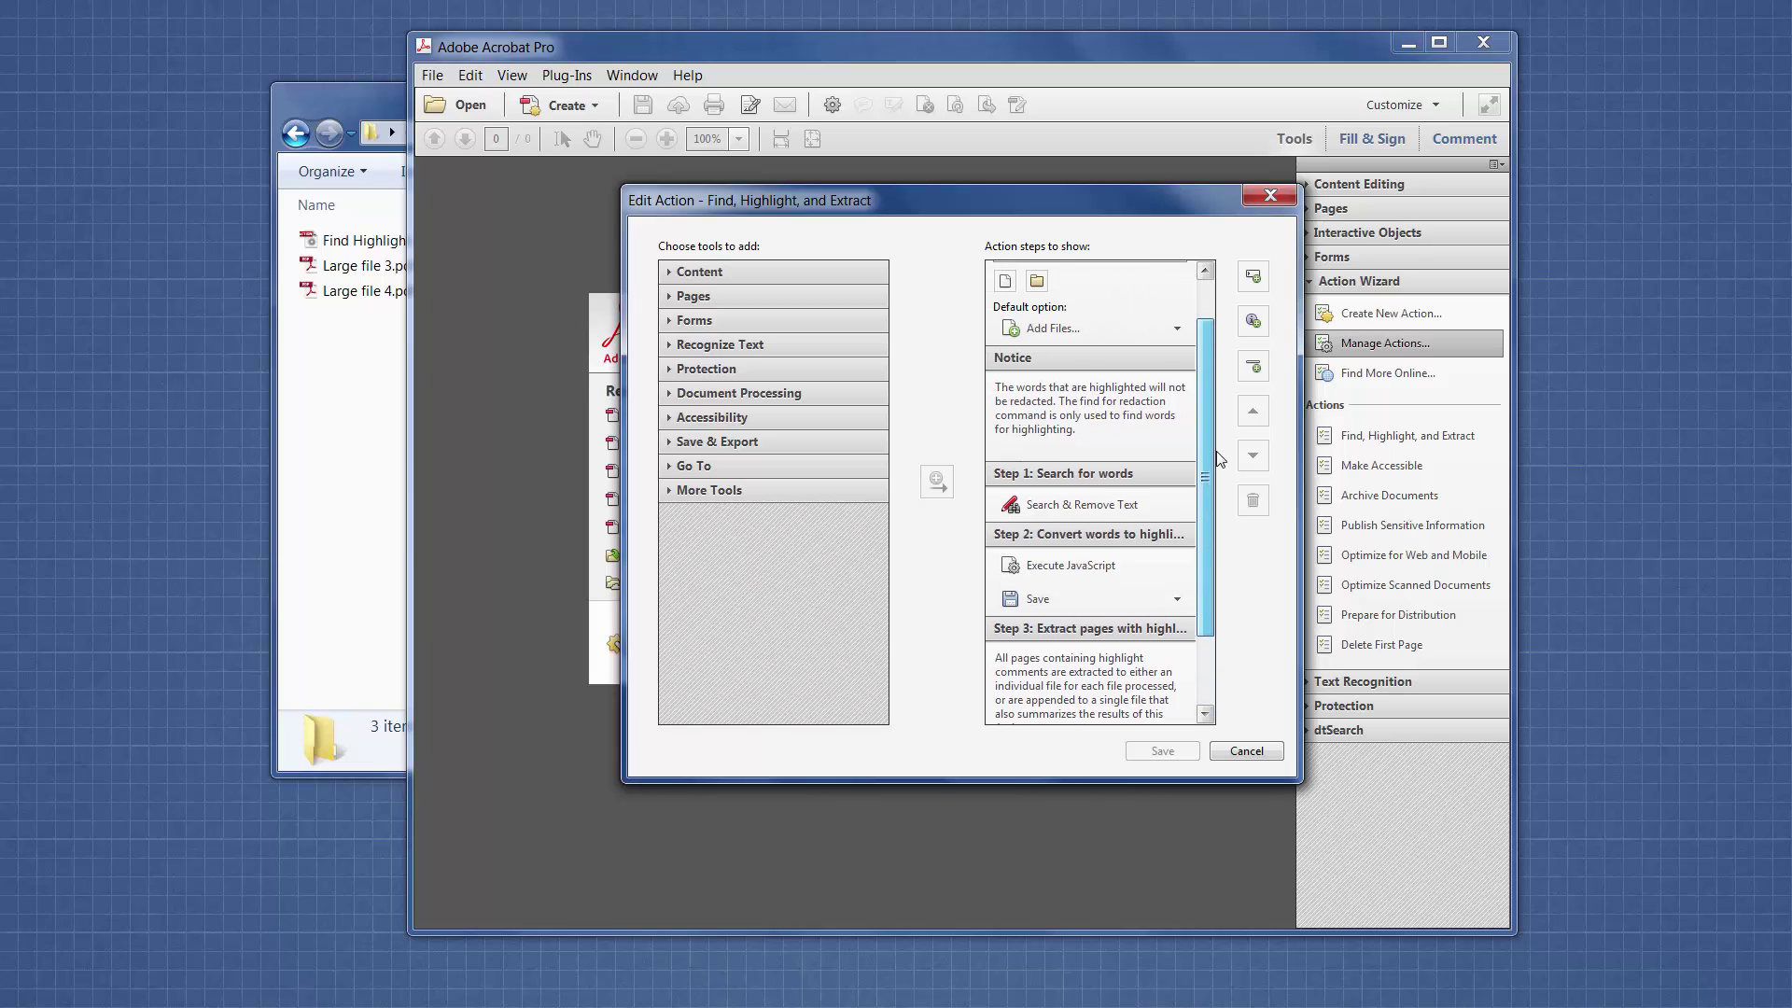
click(1078, 506)
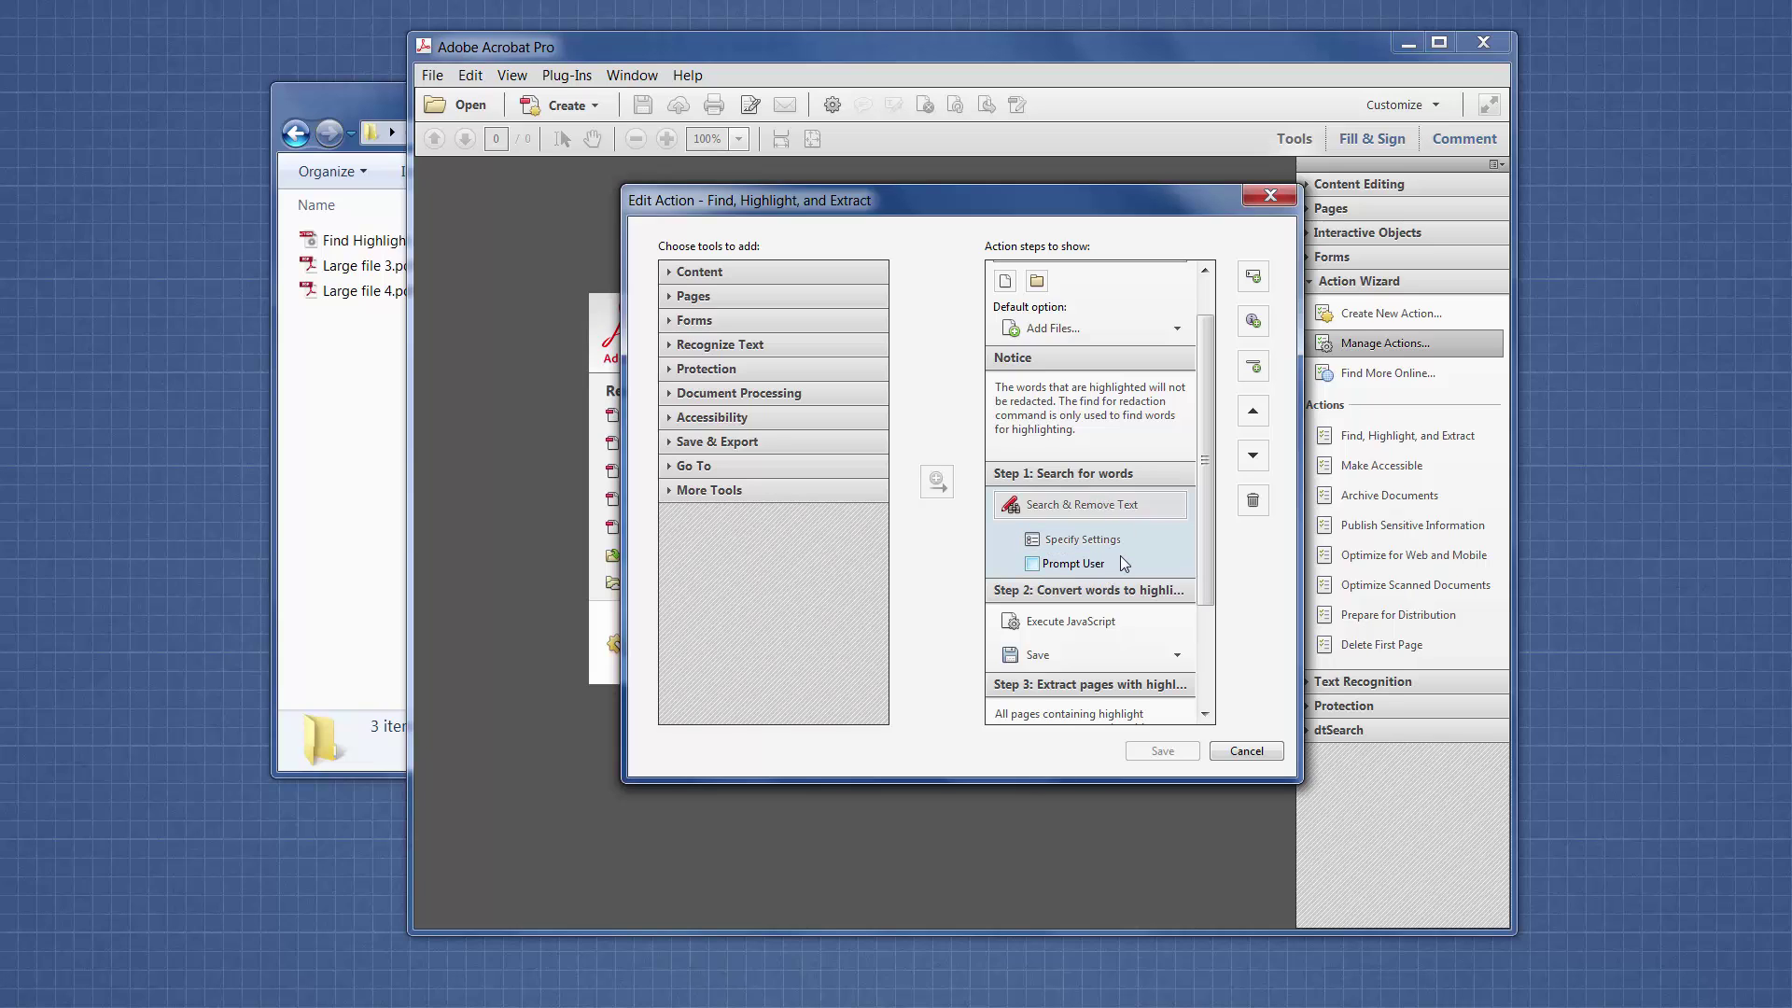
- Review the Save step's output options and cancel without changes
click(1097, 652)
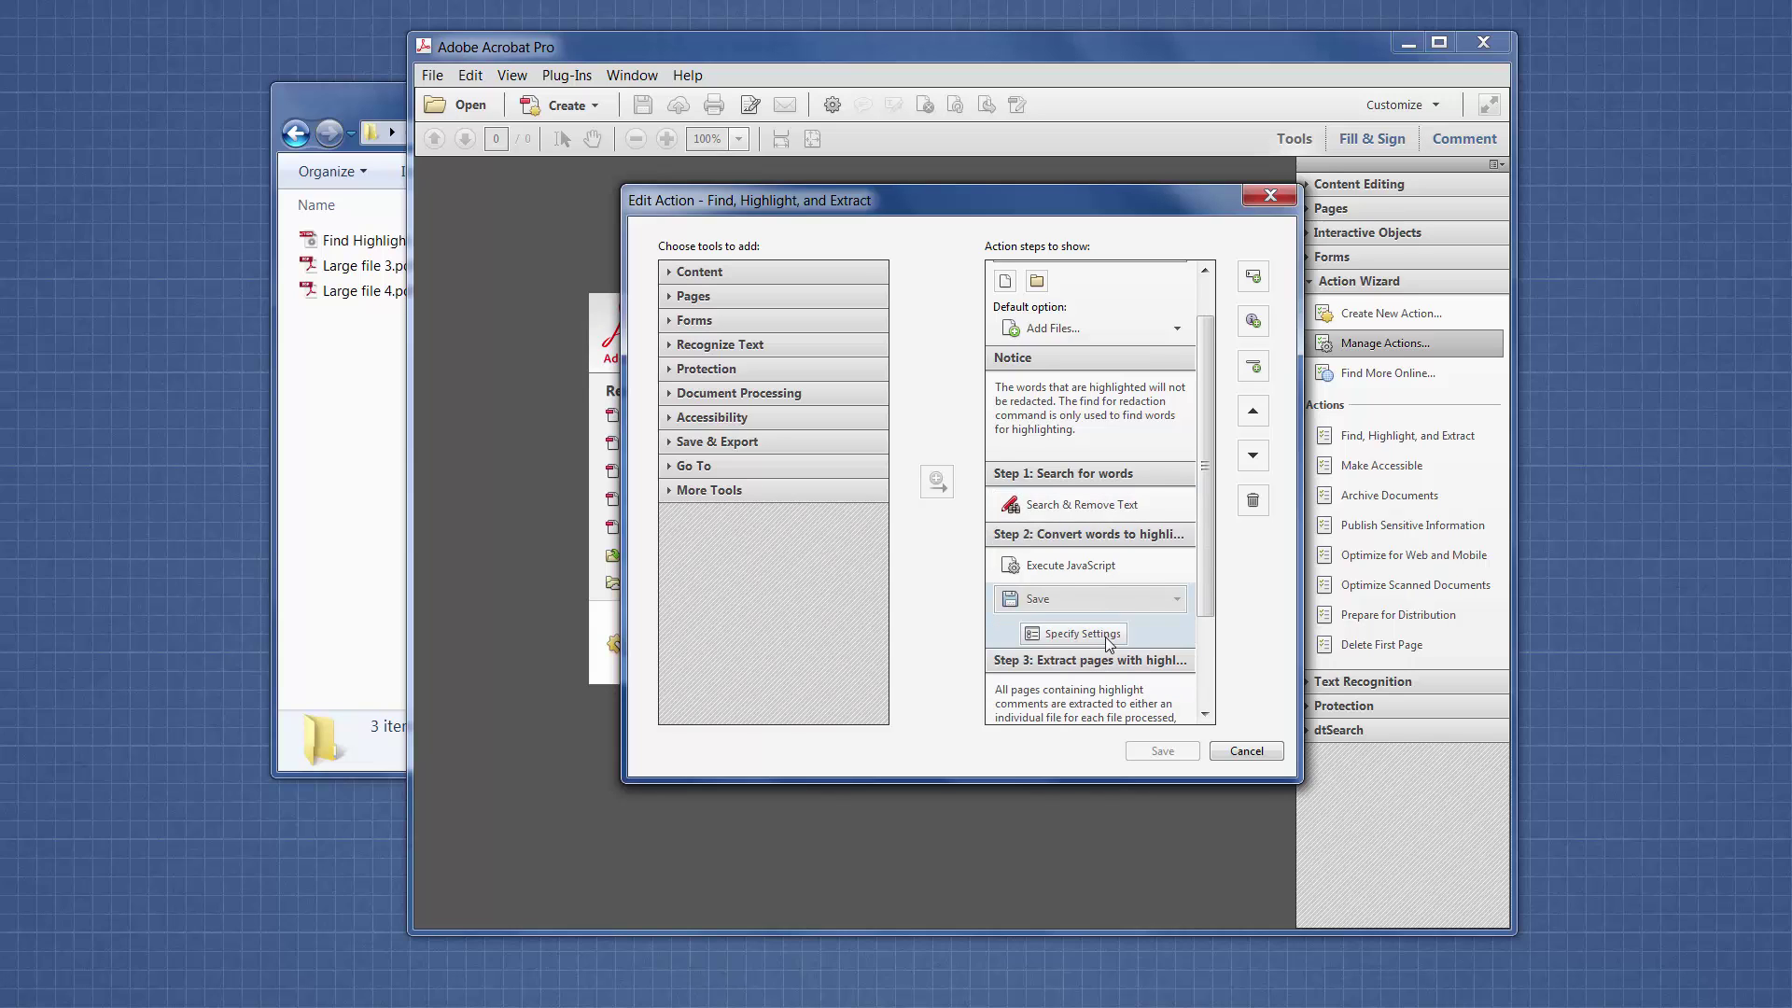
click(1107, 639)
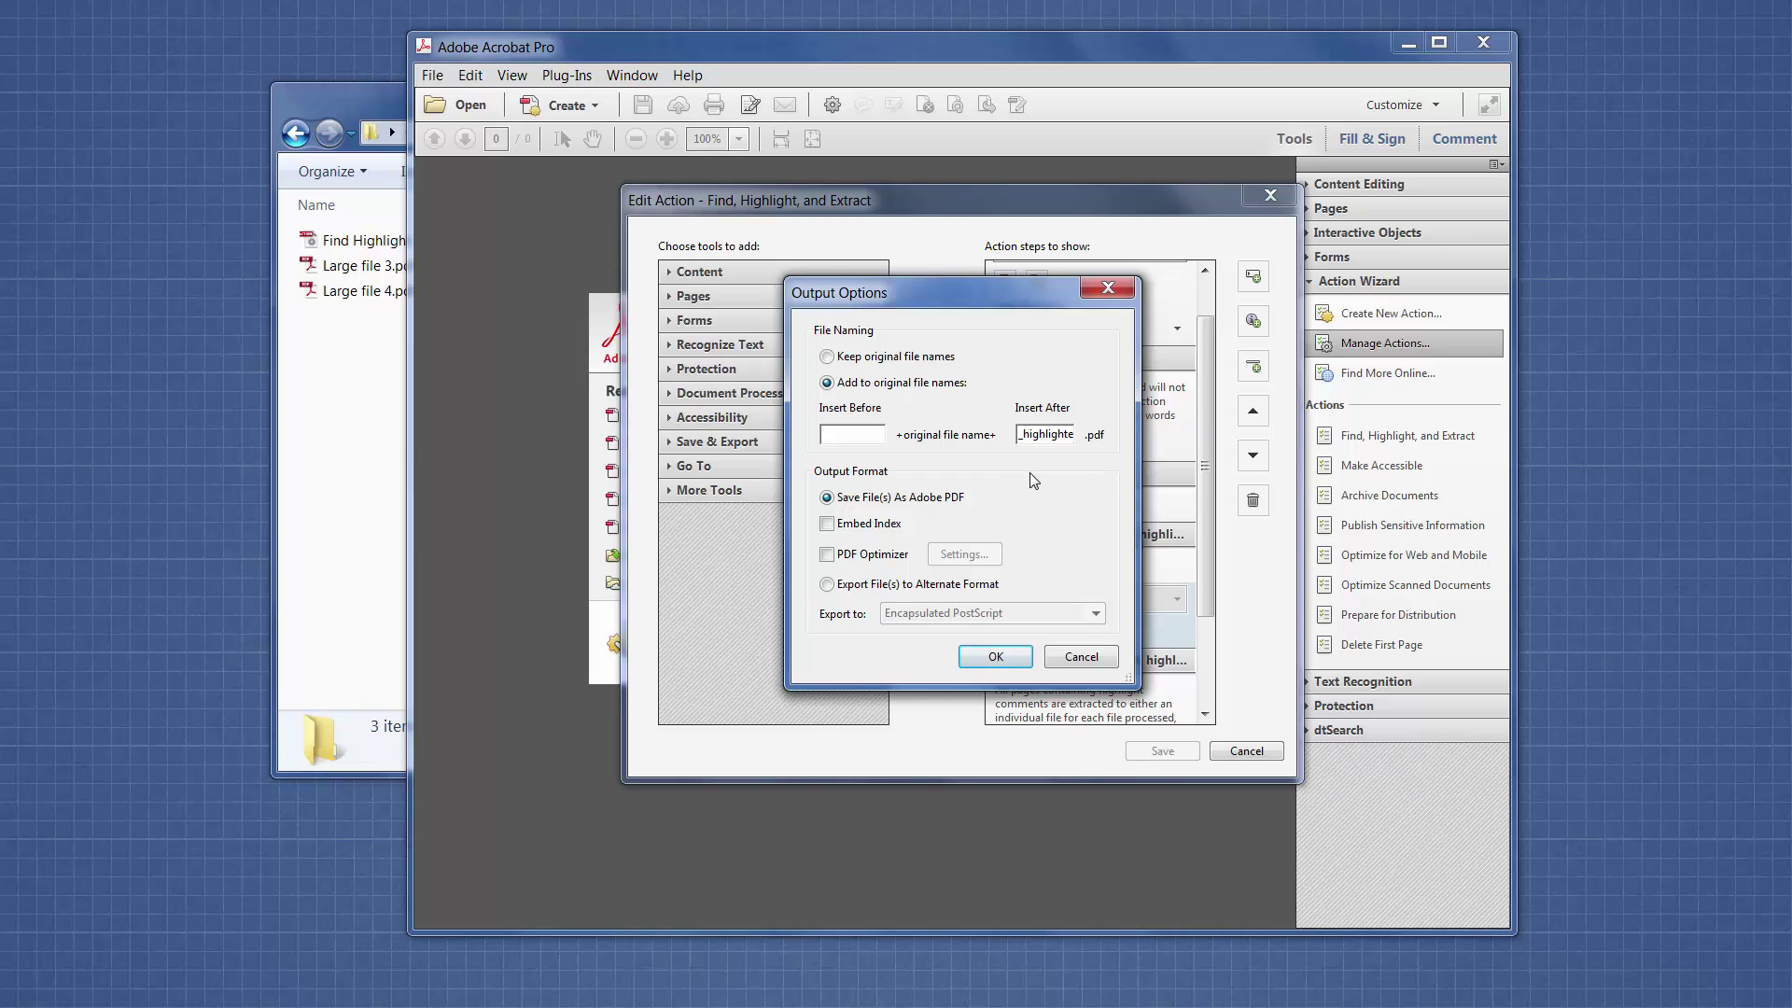
click(1066, 659)
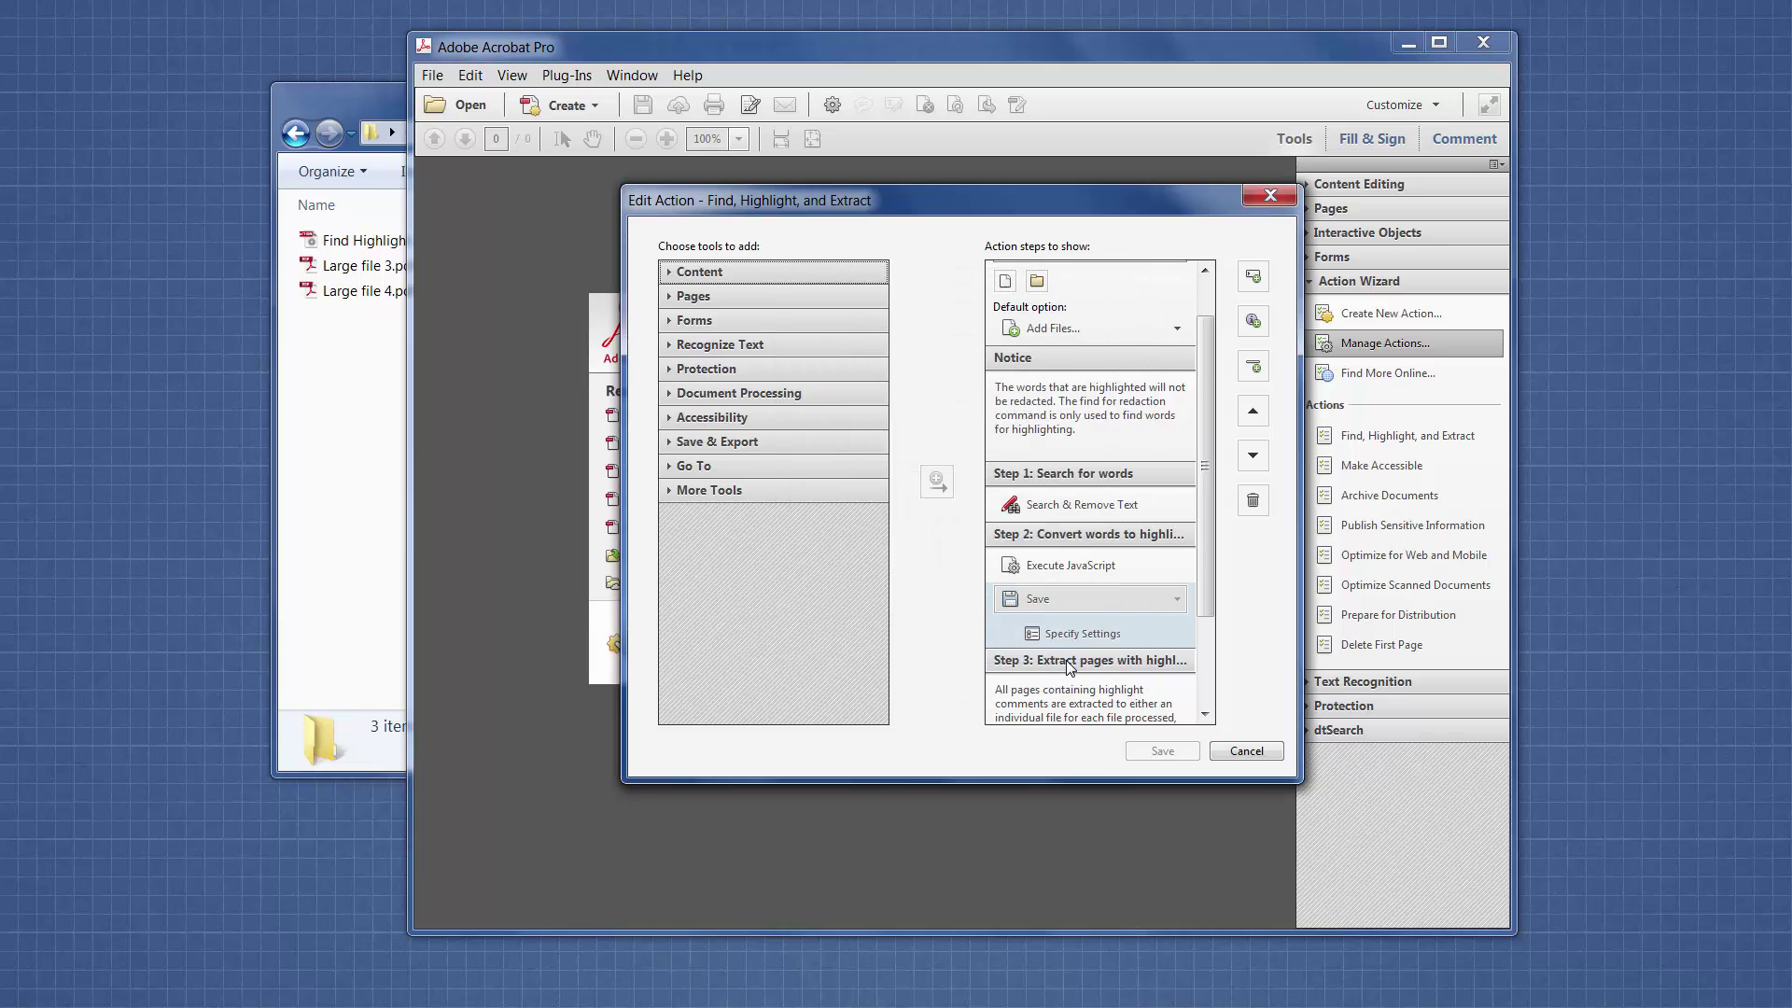
- Add 'oppposite points' and 'endorsement' to the search step's word list
click(1092, 506)
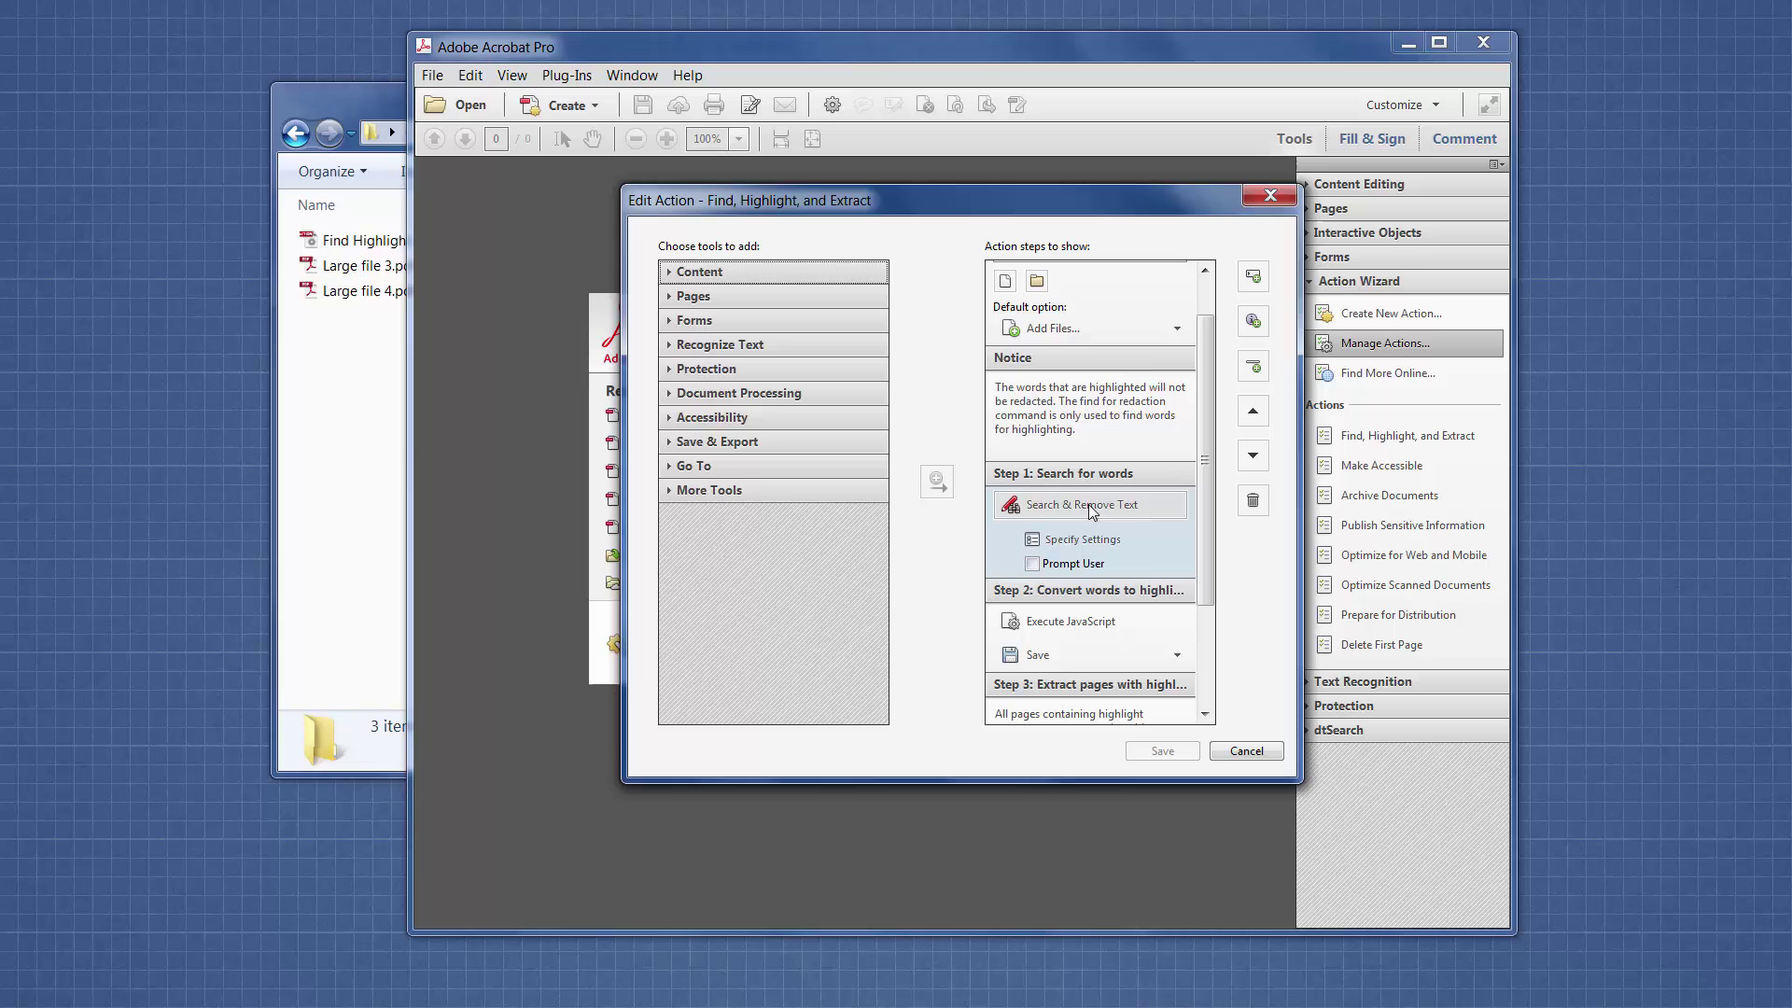
click(1070, 542)
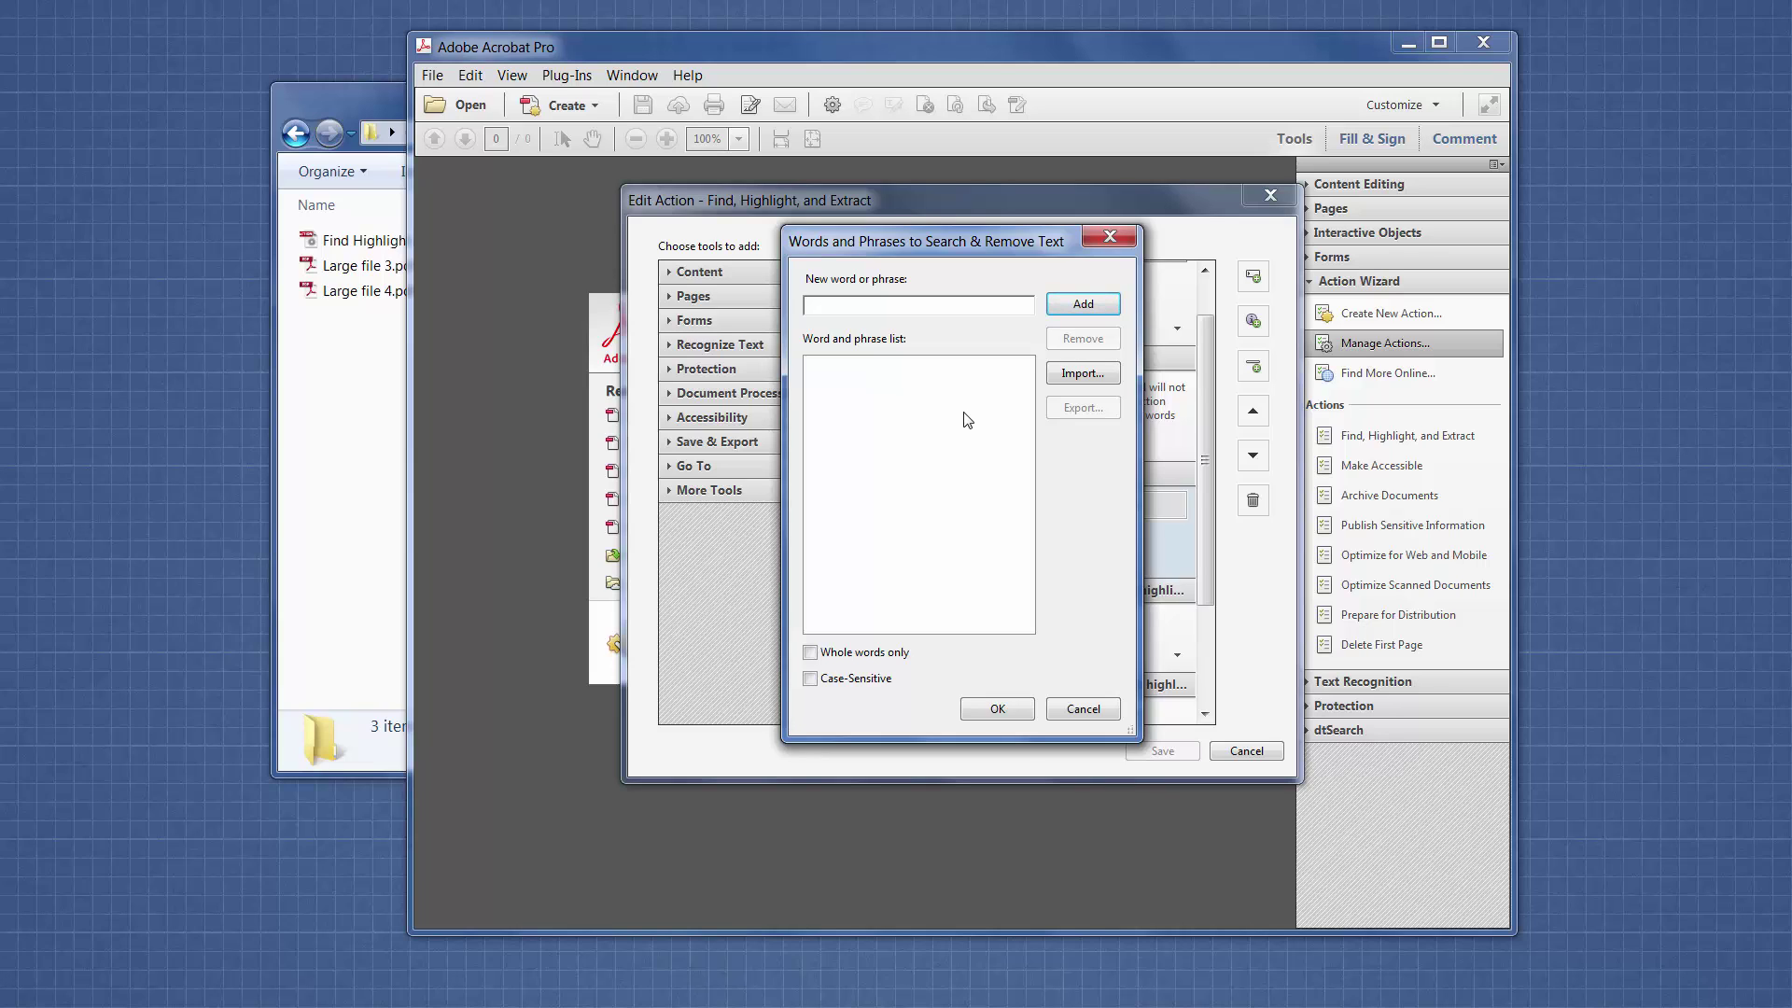
text(oppposite points)
click(1107, 311)
text(endors)
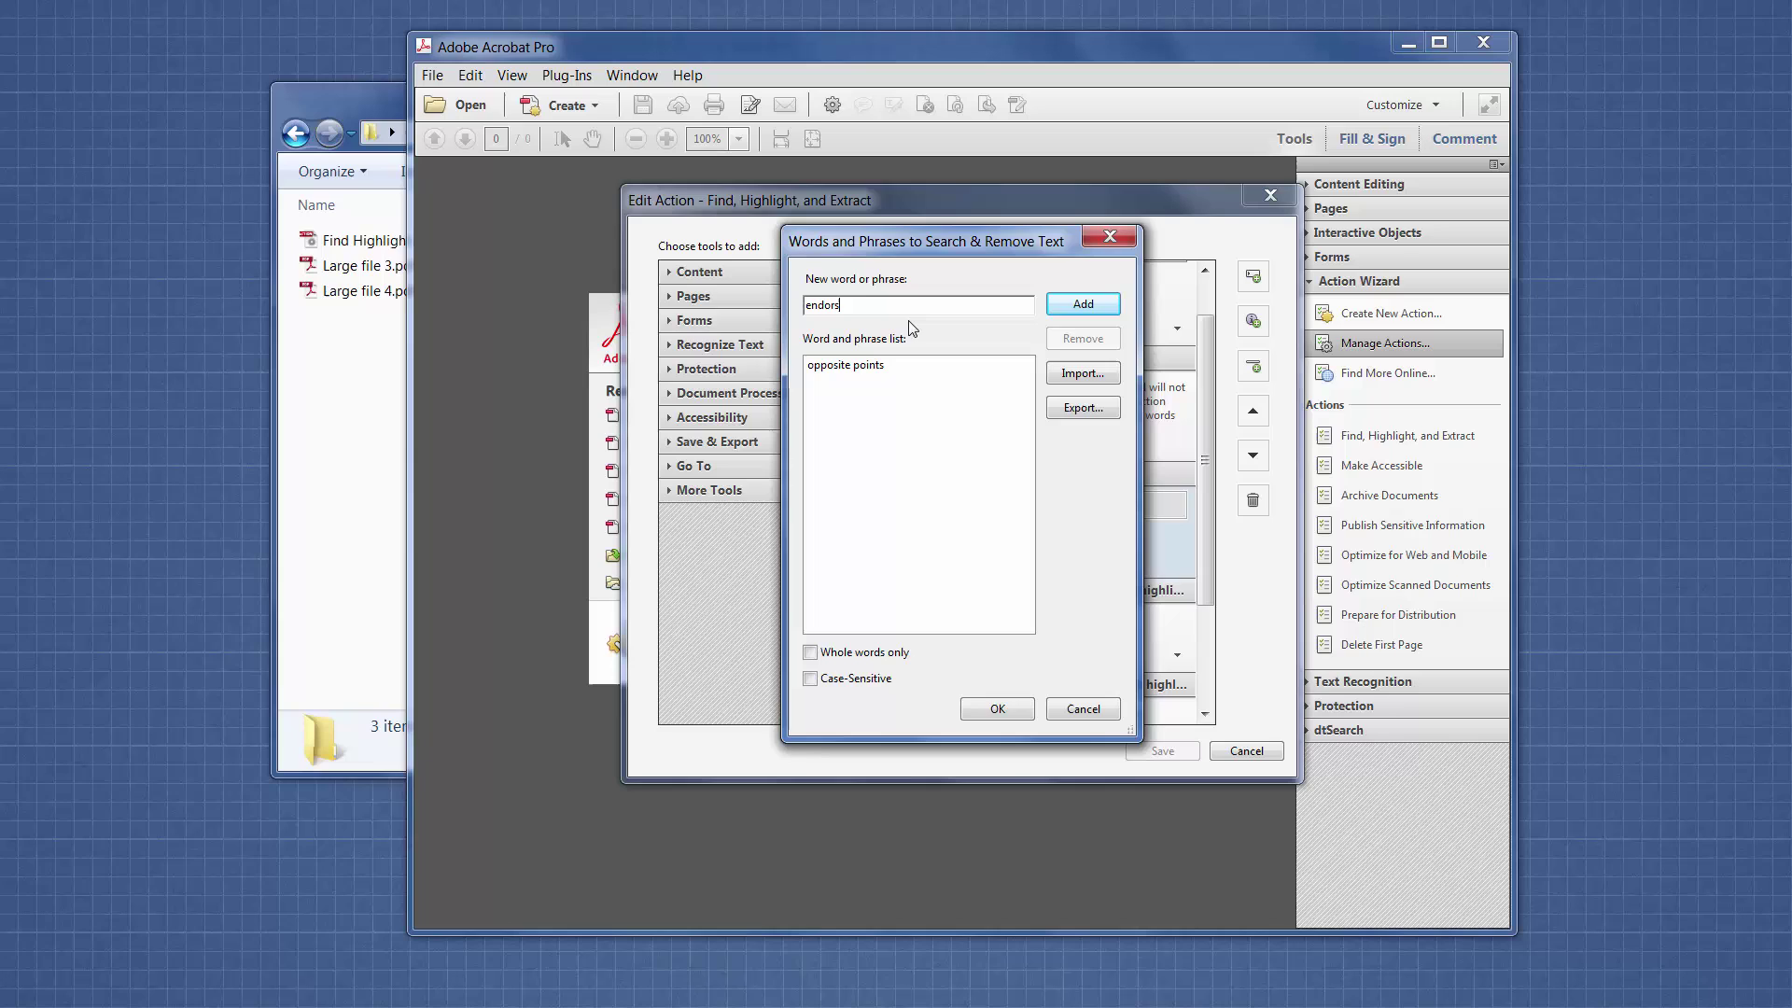
text(ement)
click(1078, 306)
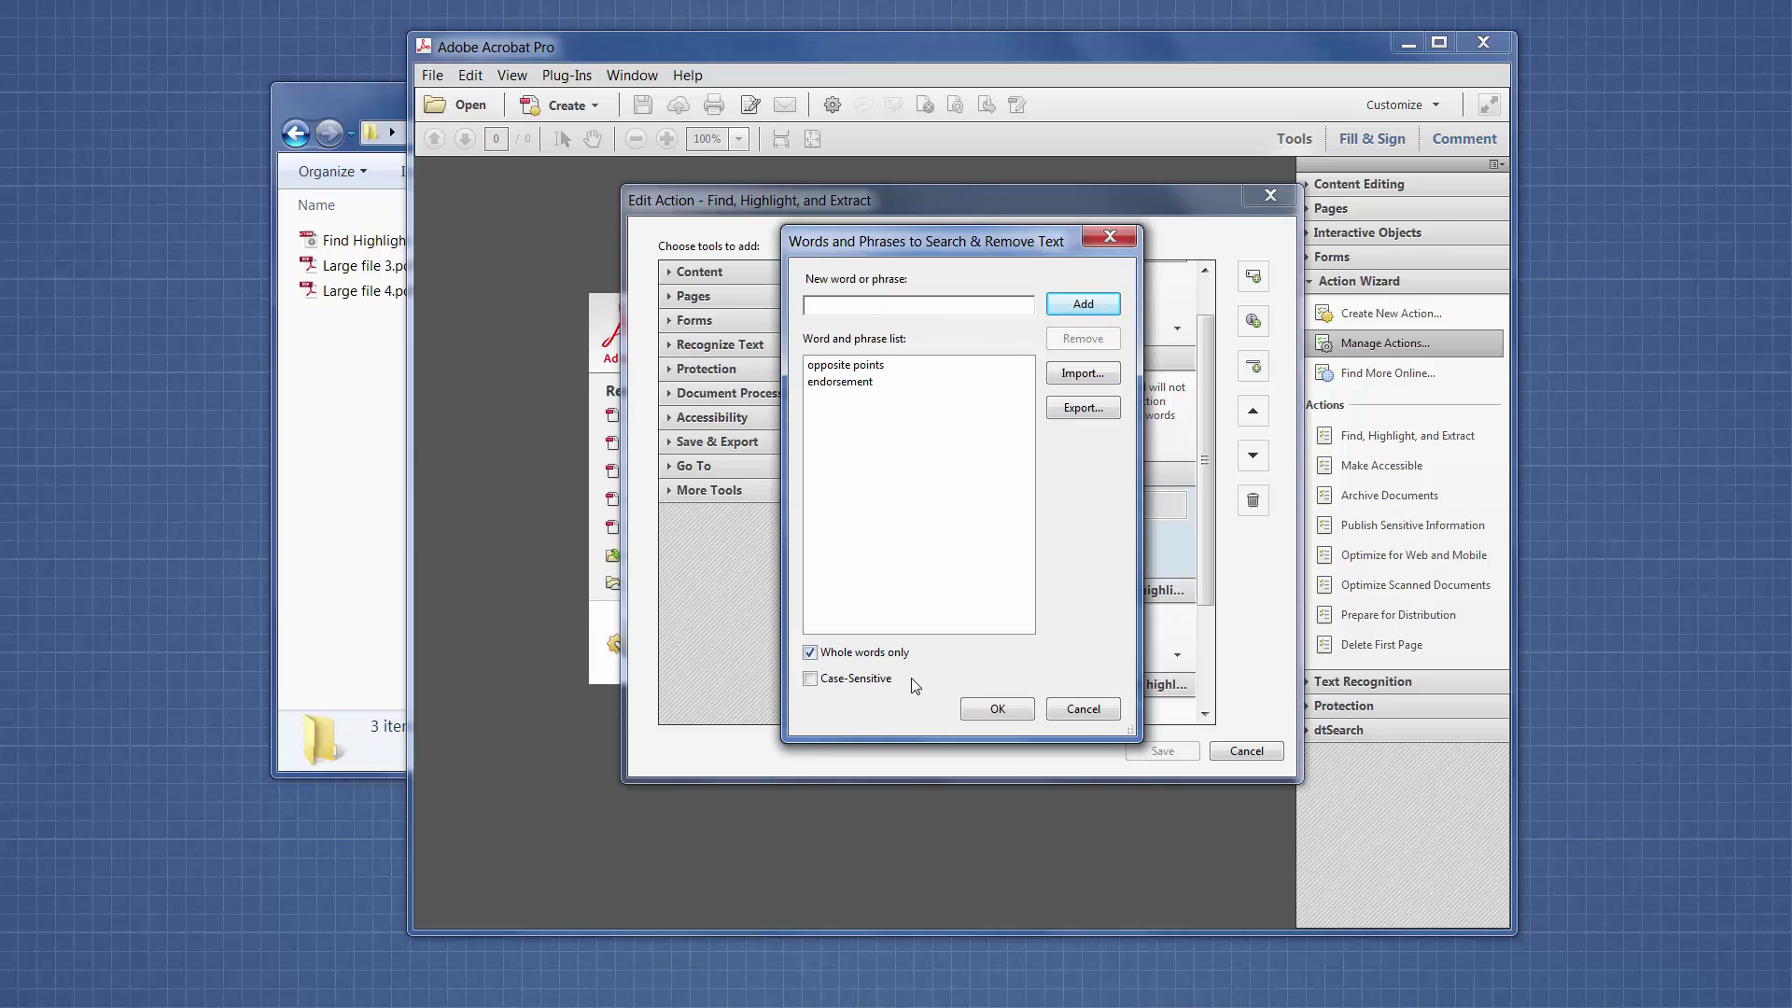
click(995, 708)
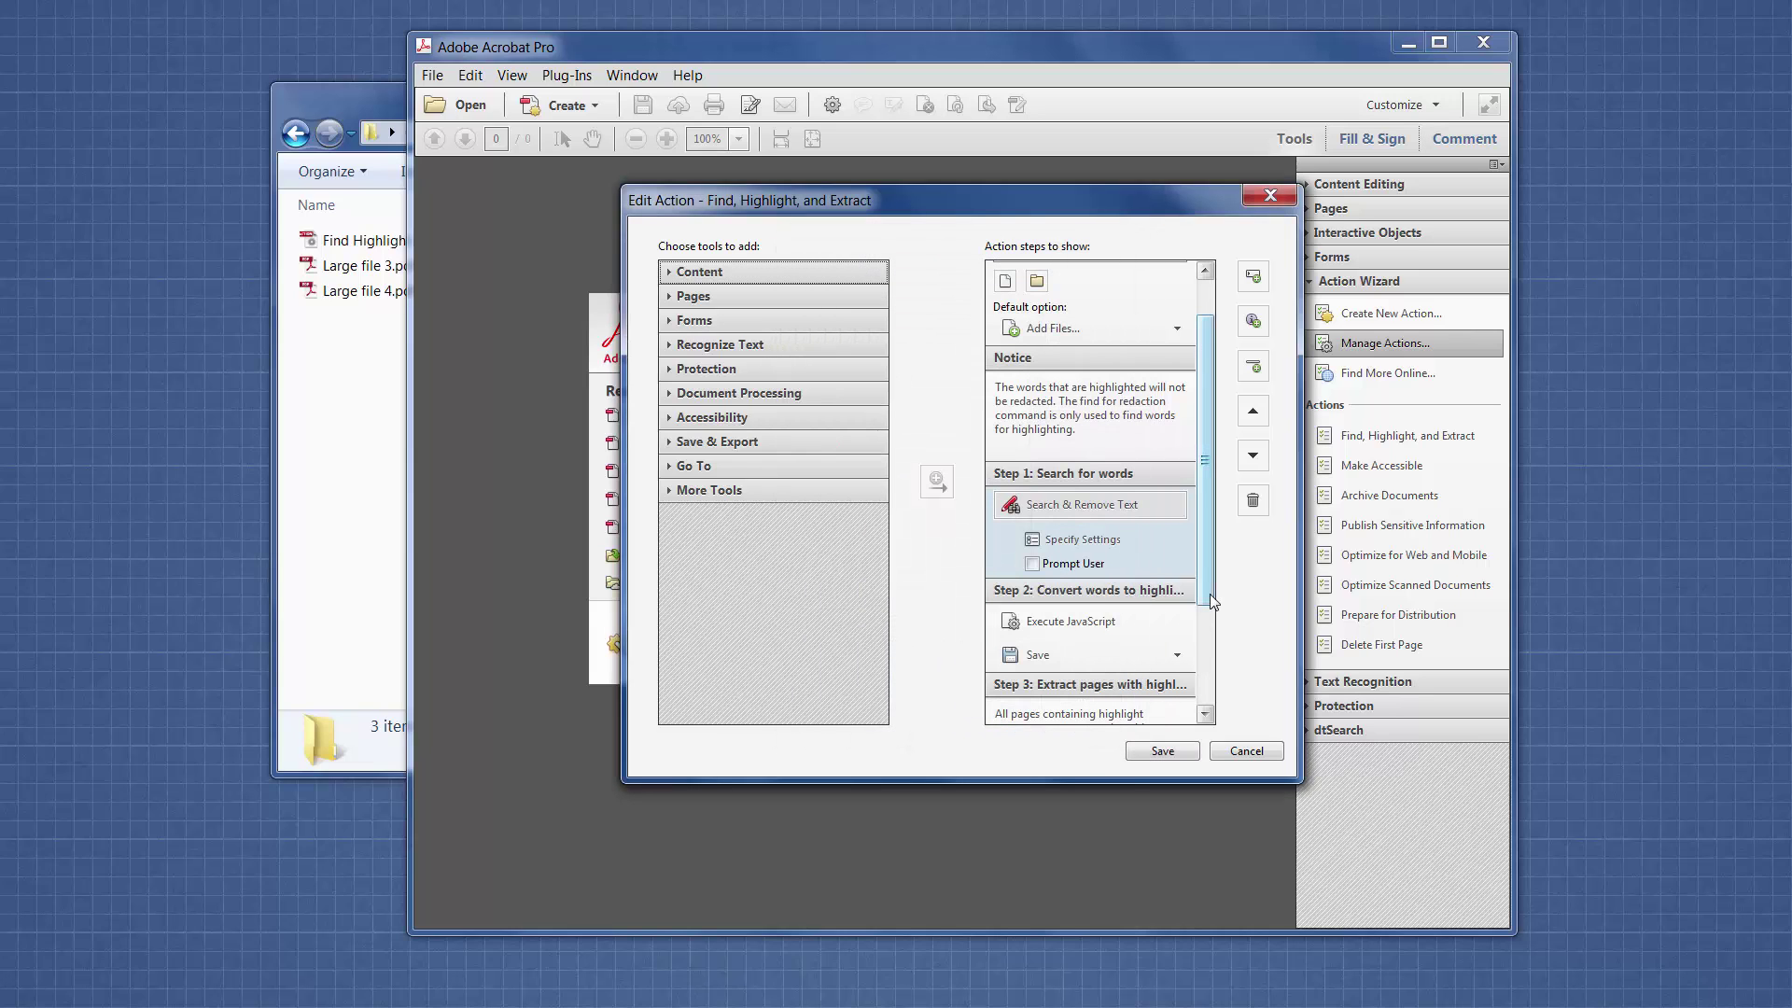
- Save the edited Find, Highlight, and Extract action
scroll(1209, 616, down, 1)
scroll(1208, 661, down, 5)
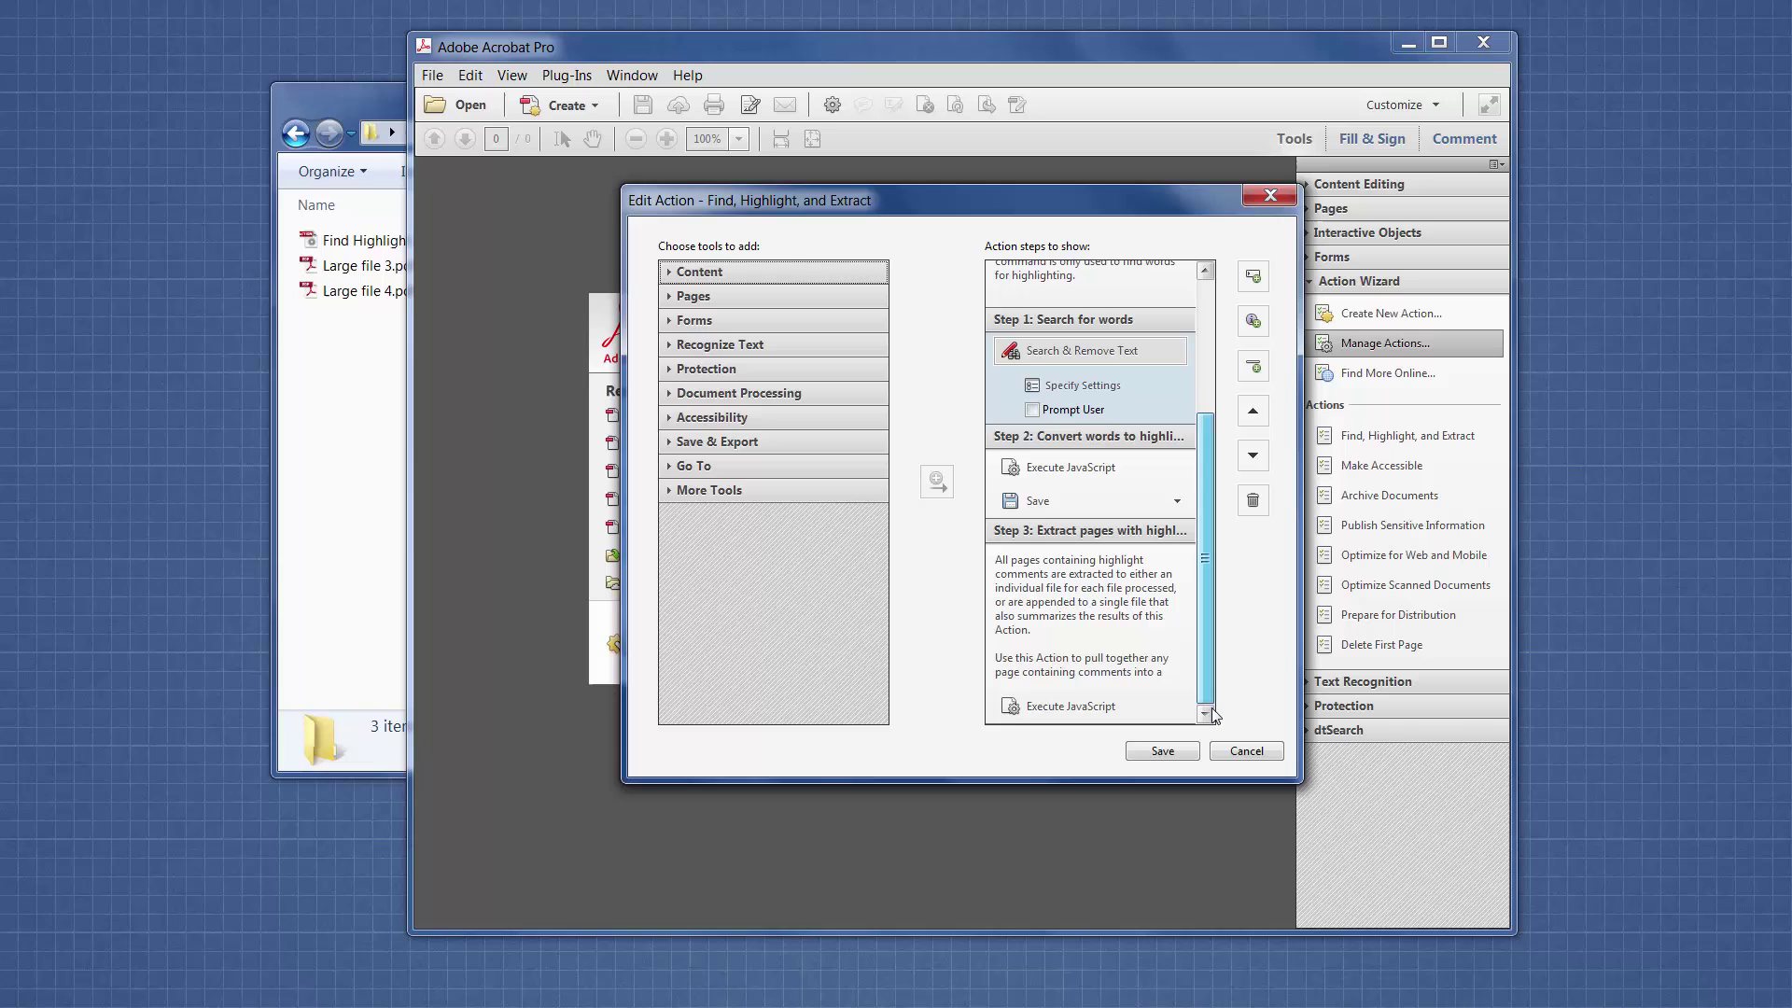
click(1162, 752)
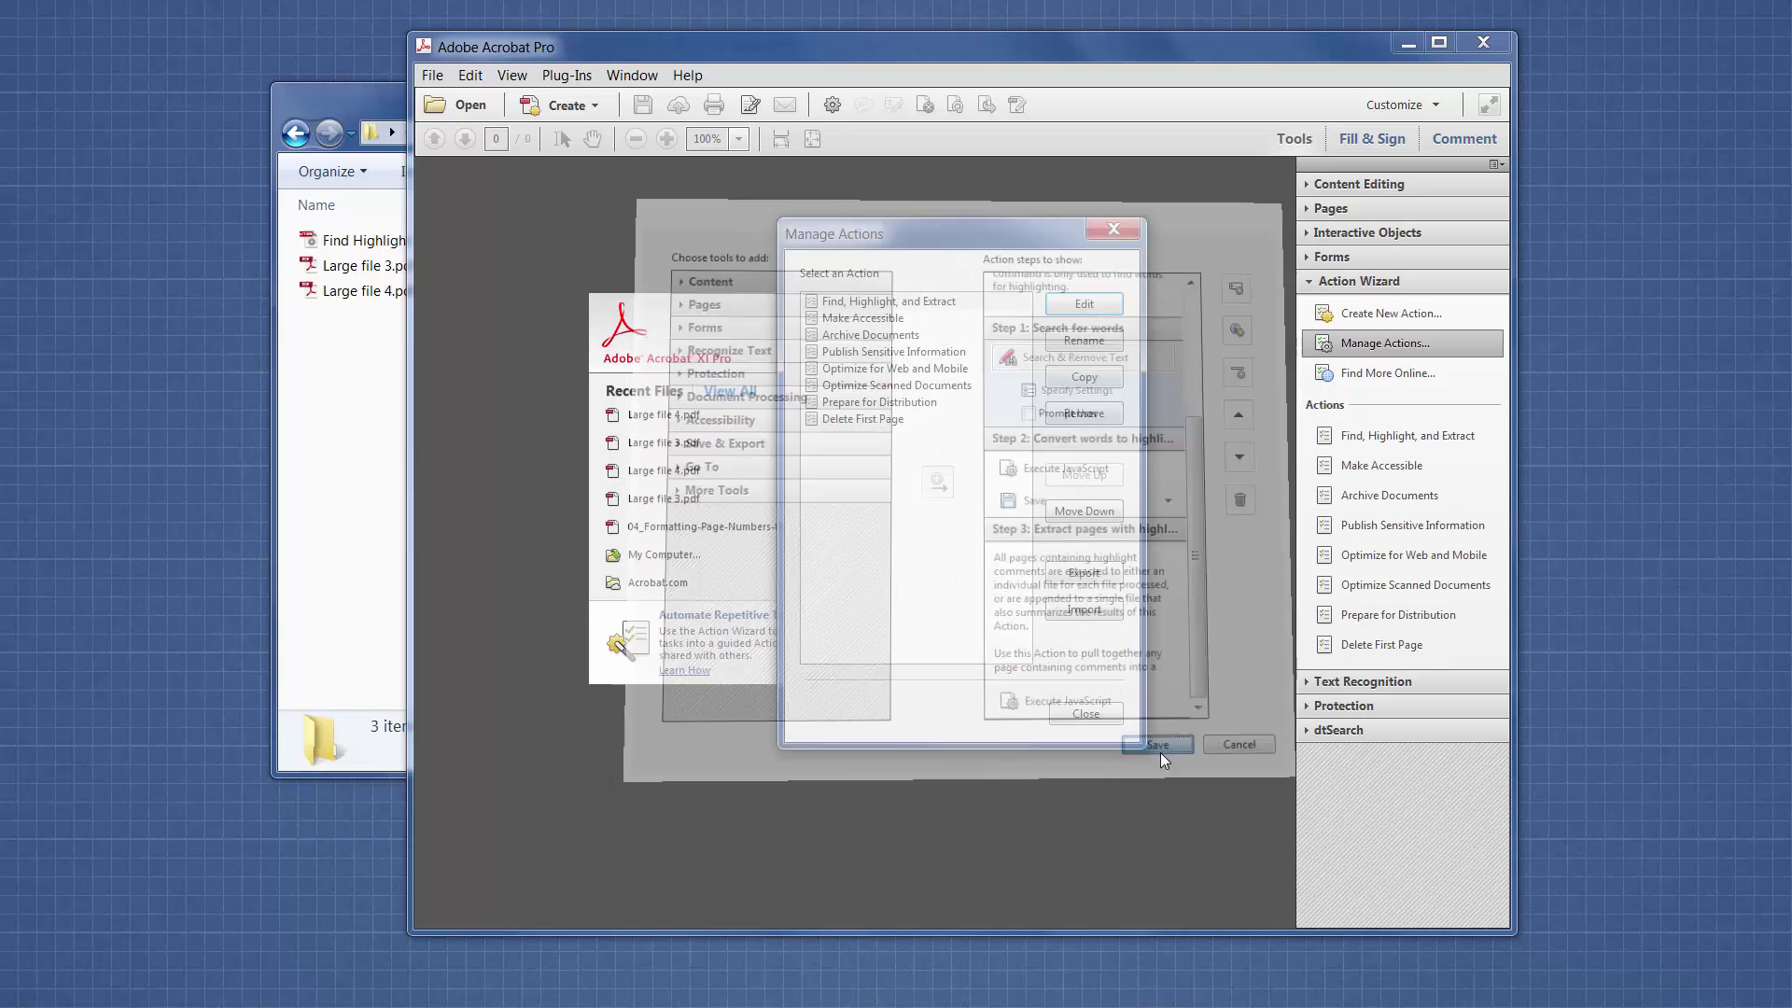
- Queue Large file 3.pdf and Large file 4.pdf in the Find, Highlight, and Extract action
click(1086, 713)
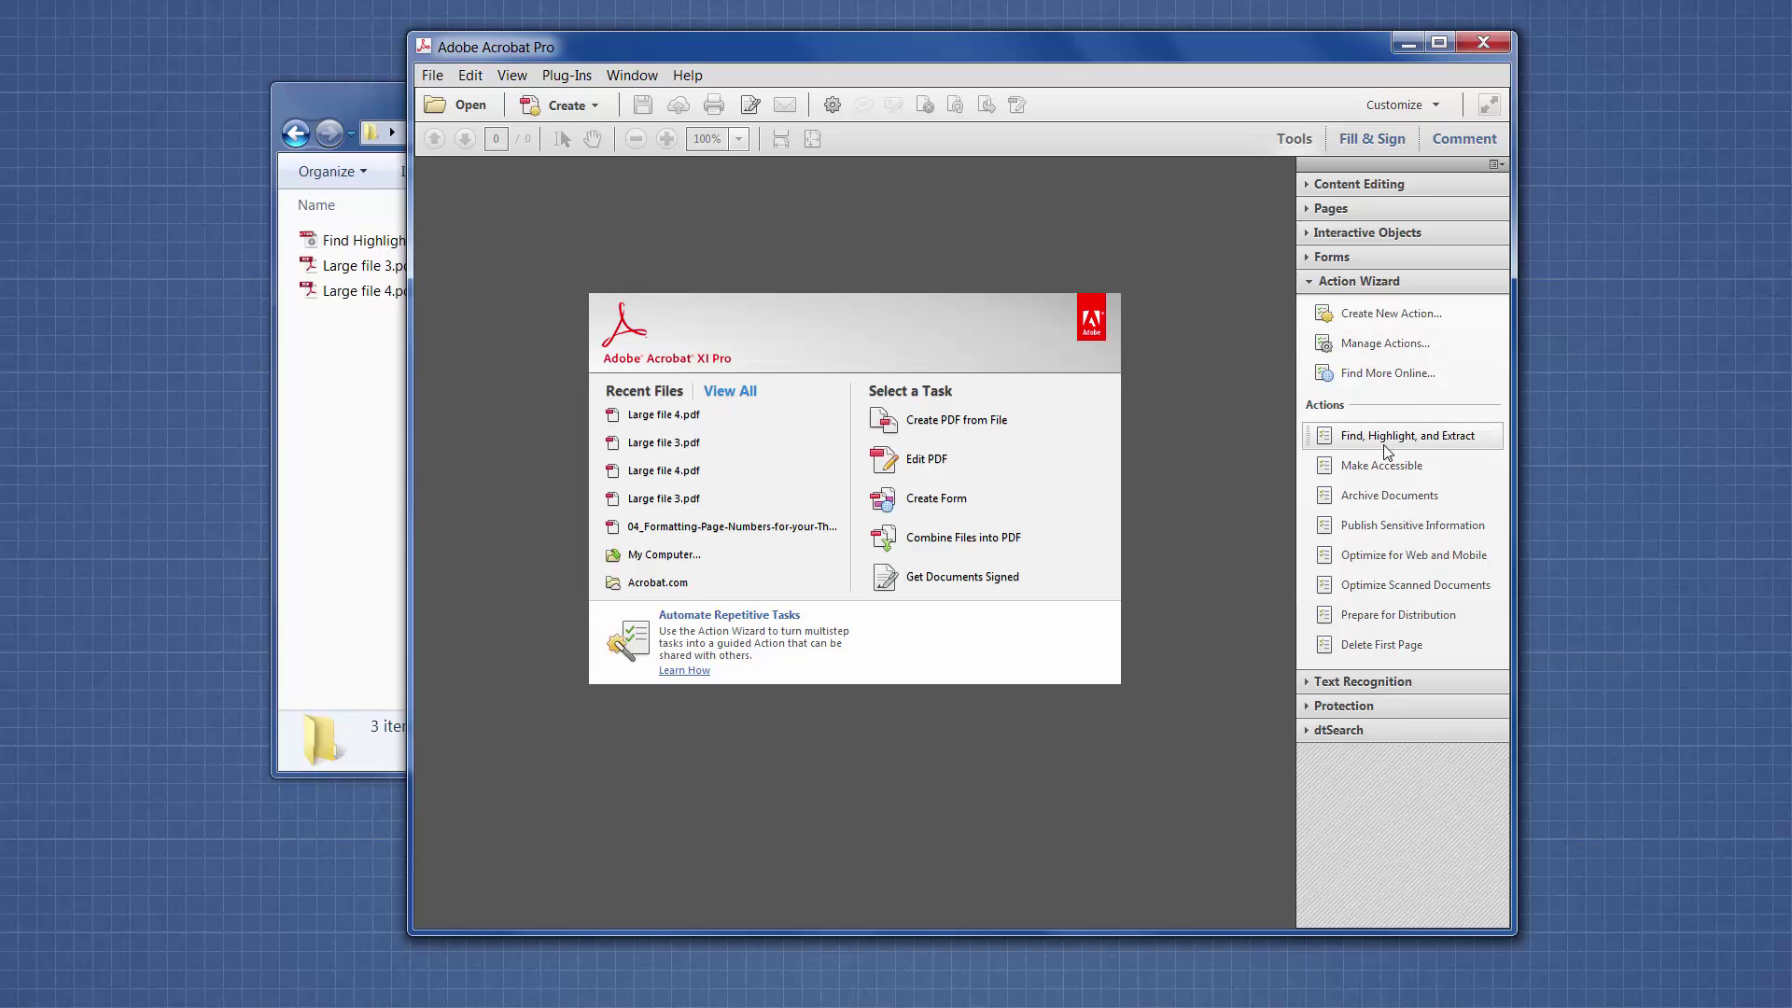
click(1387, 446)
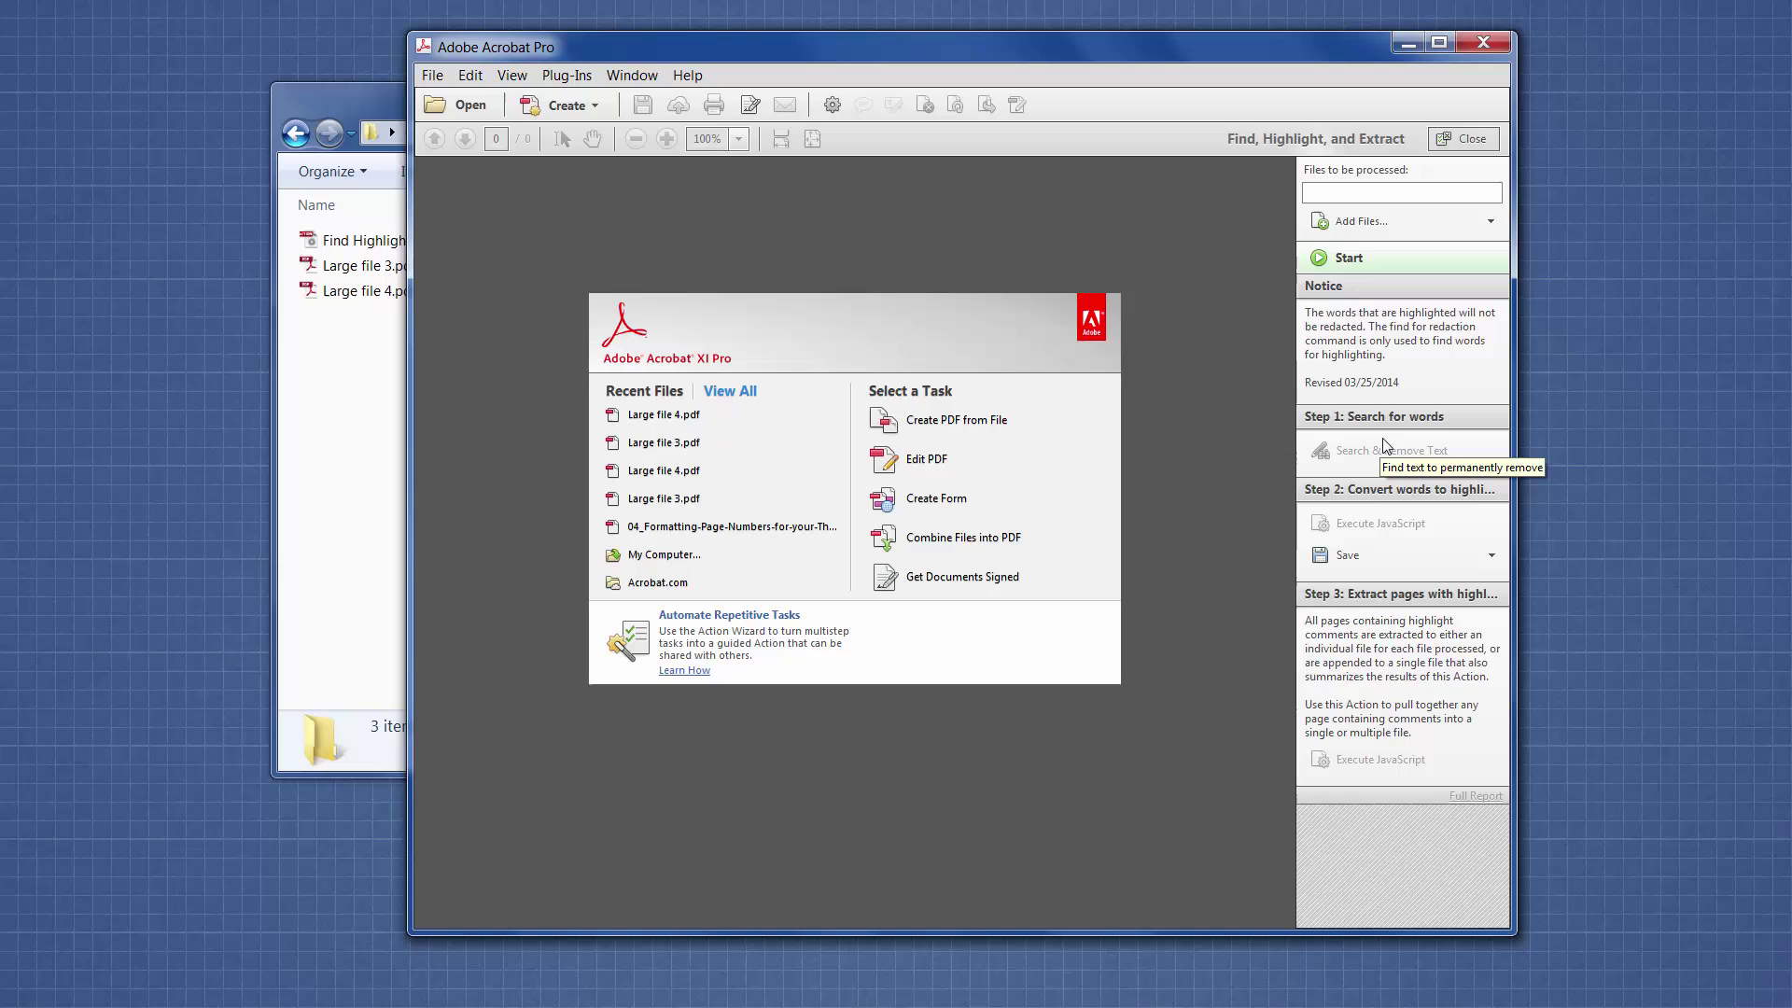
click(1430, 224)
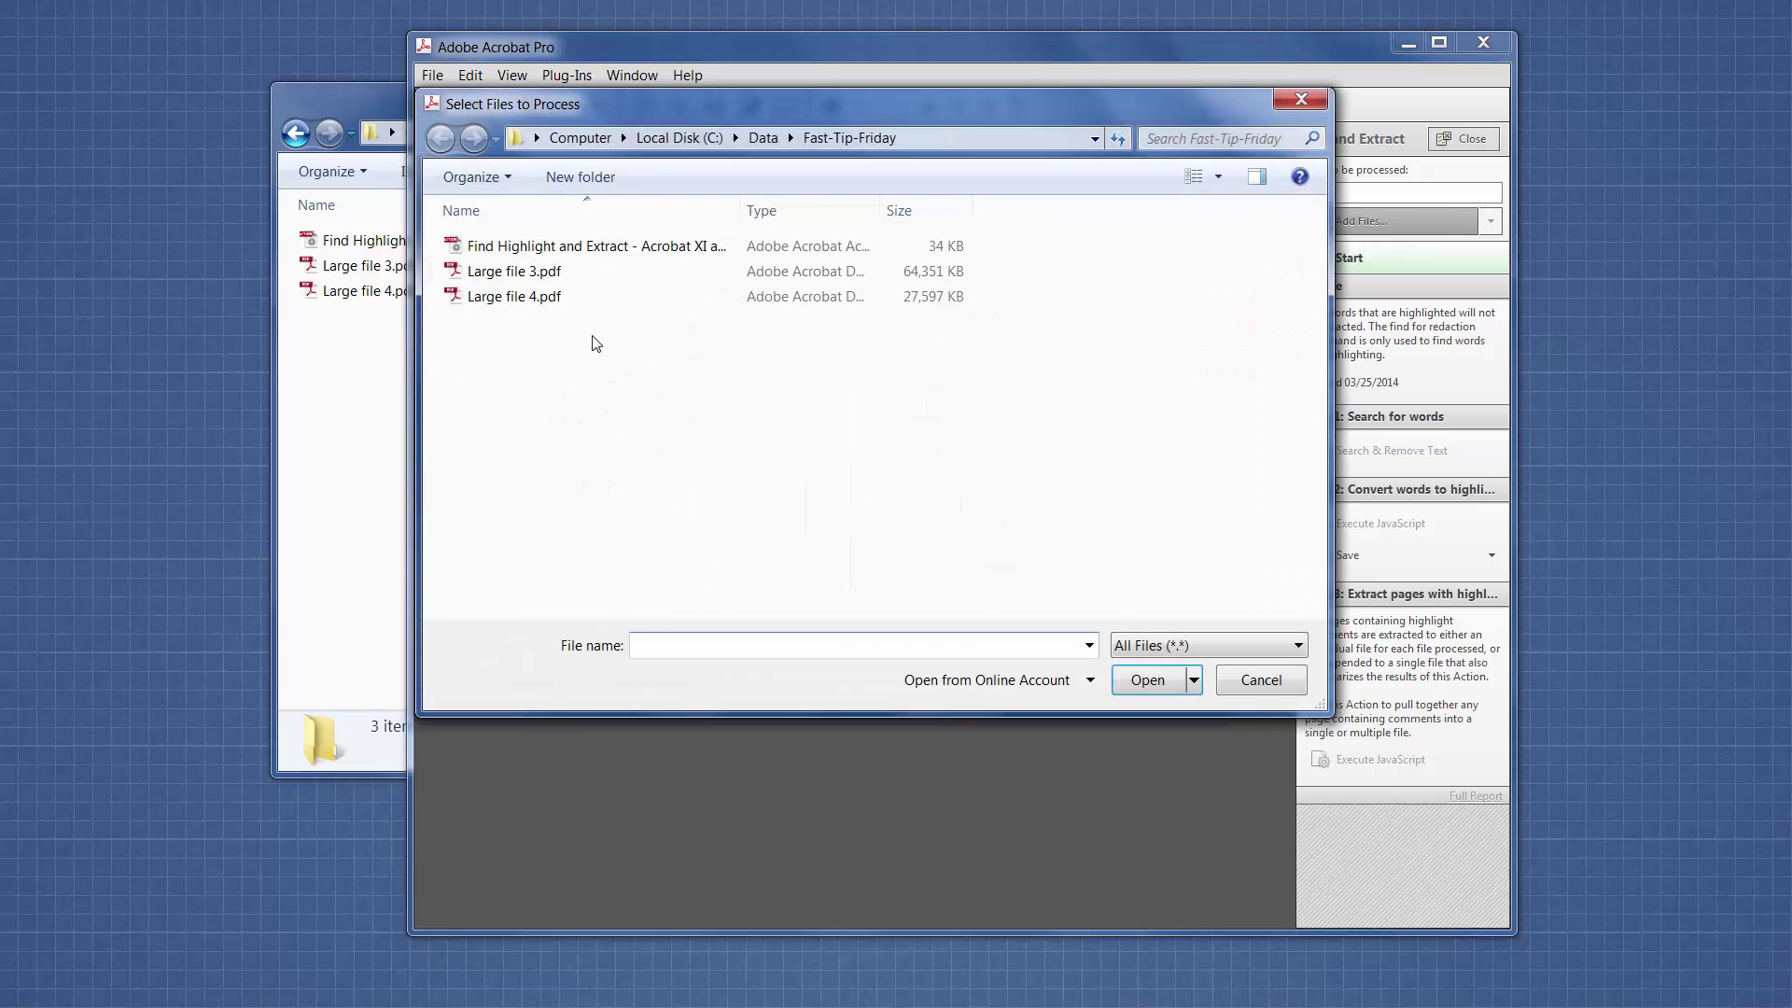
click(549, 274)
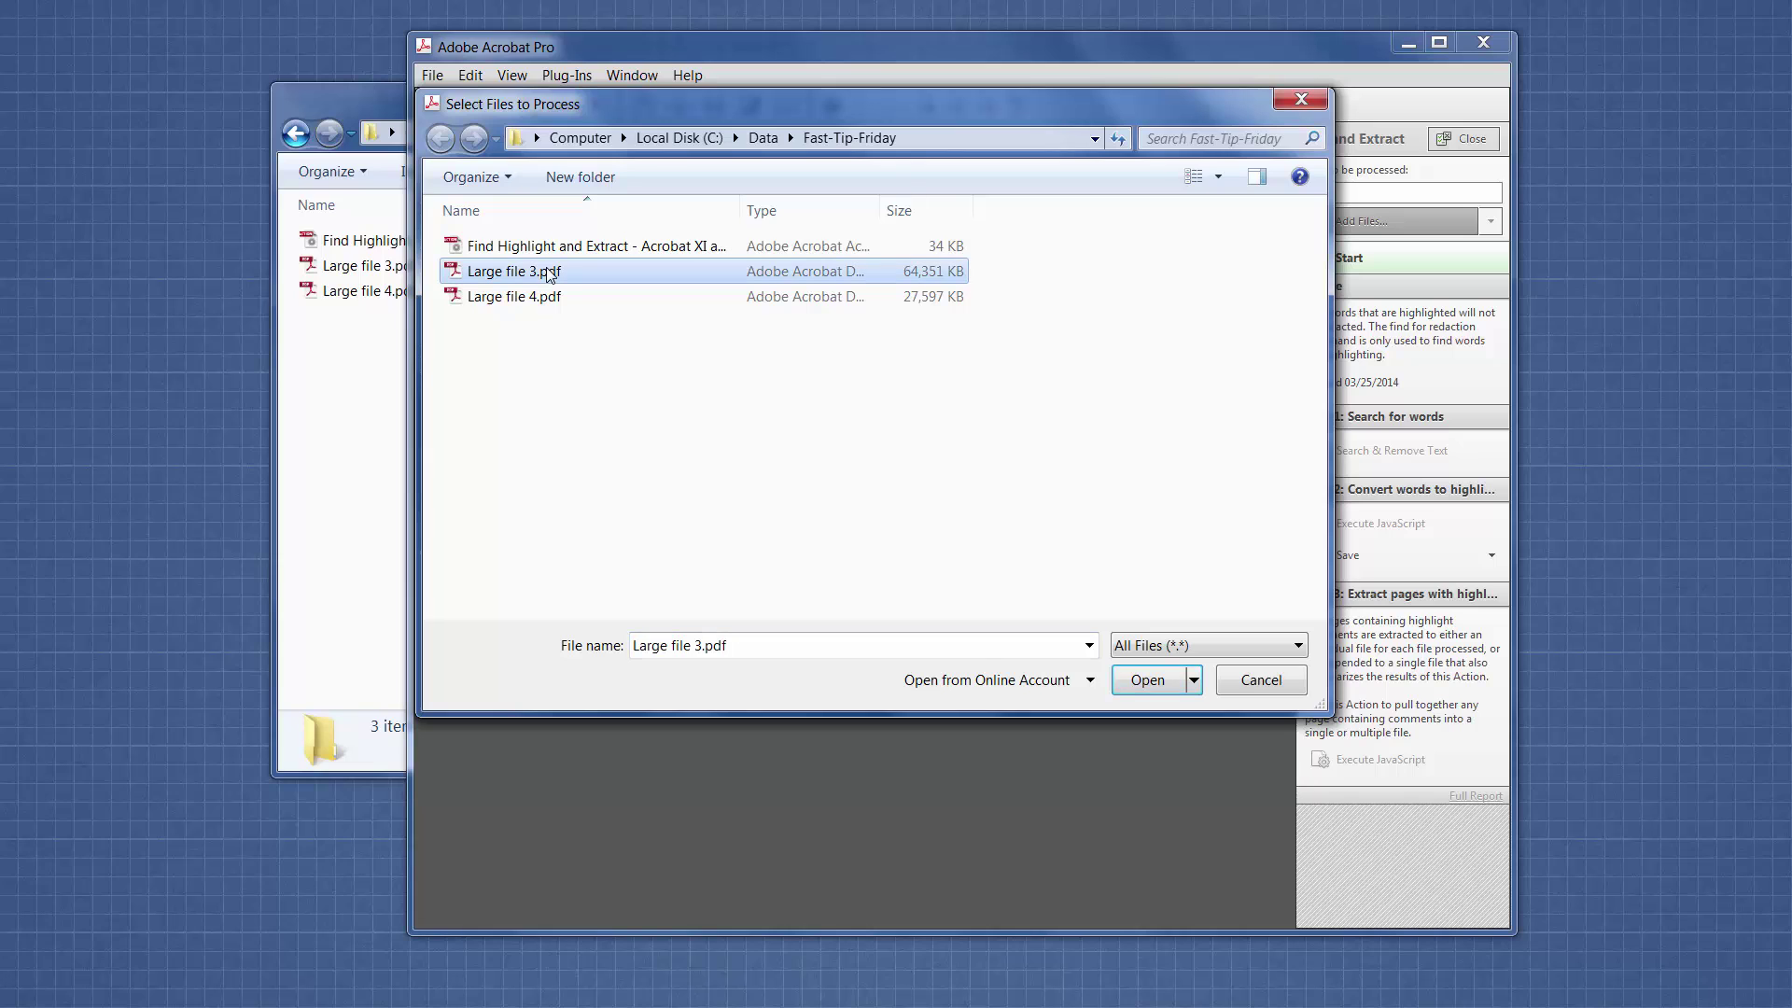
ctrl+click(548, 301)
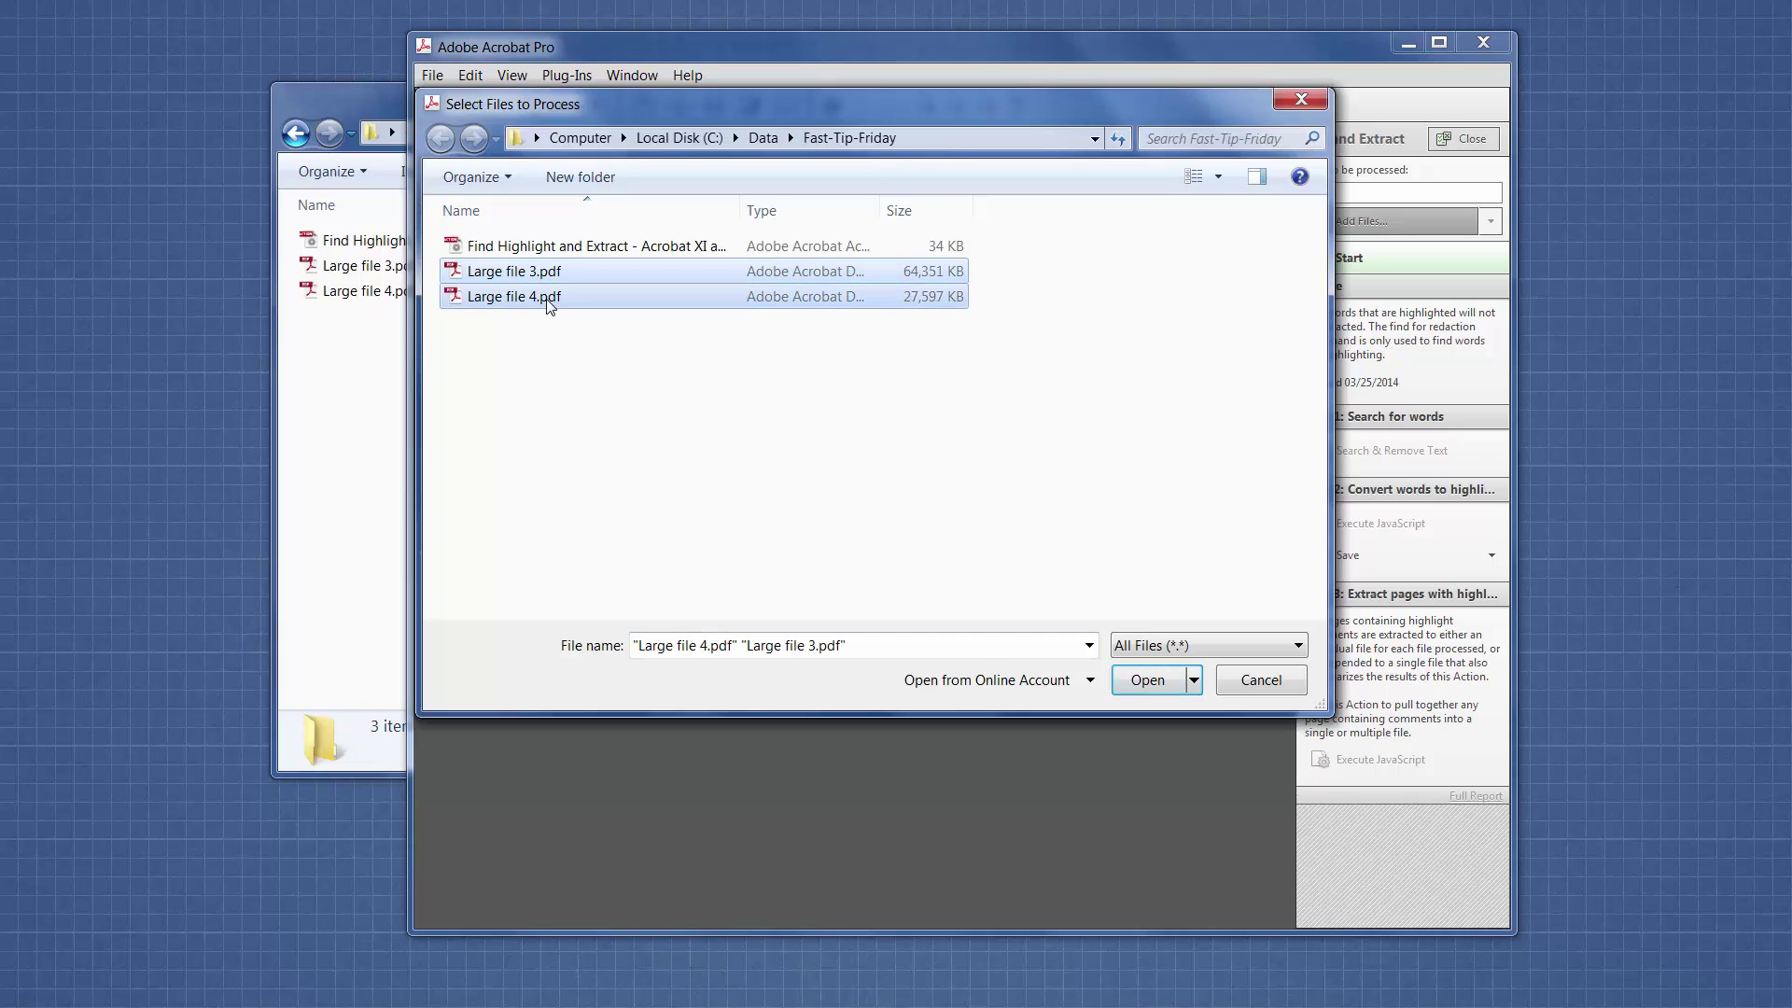
click(1148, 681)
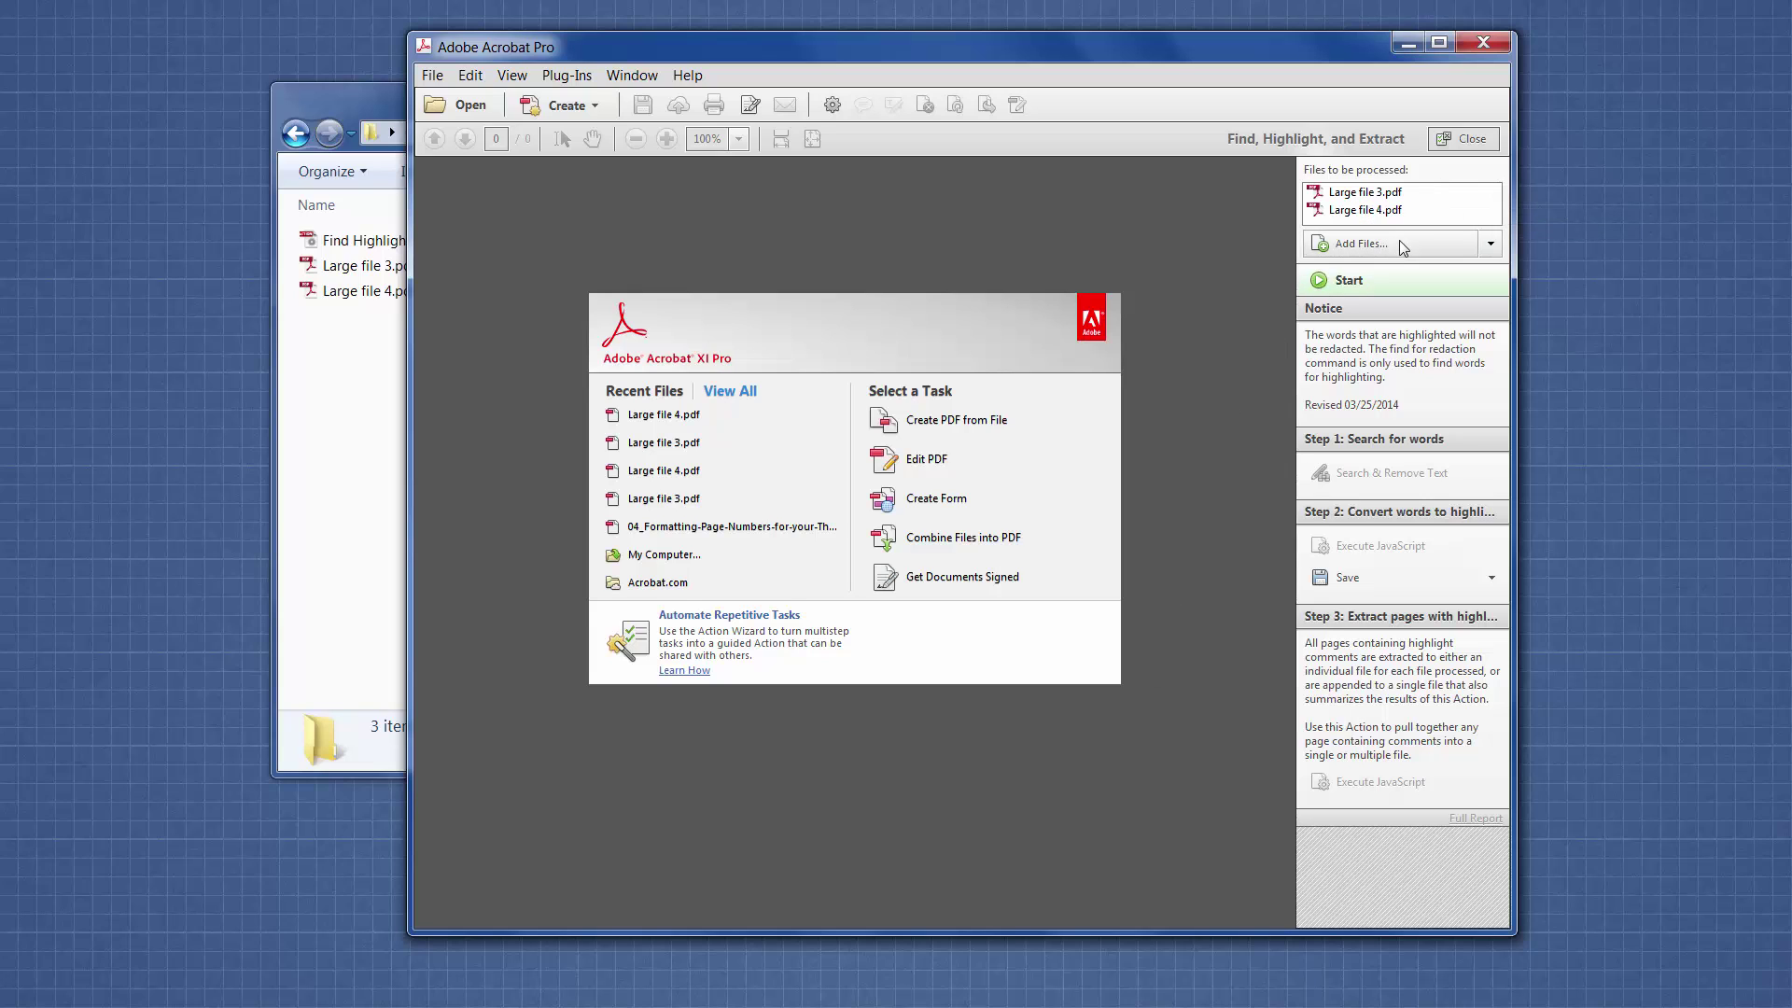
- Start the action on the two queued PDFs
click(1350, 283)
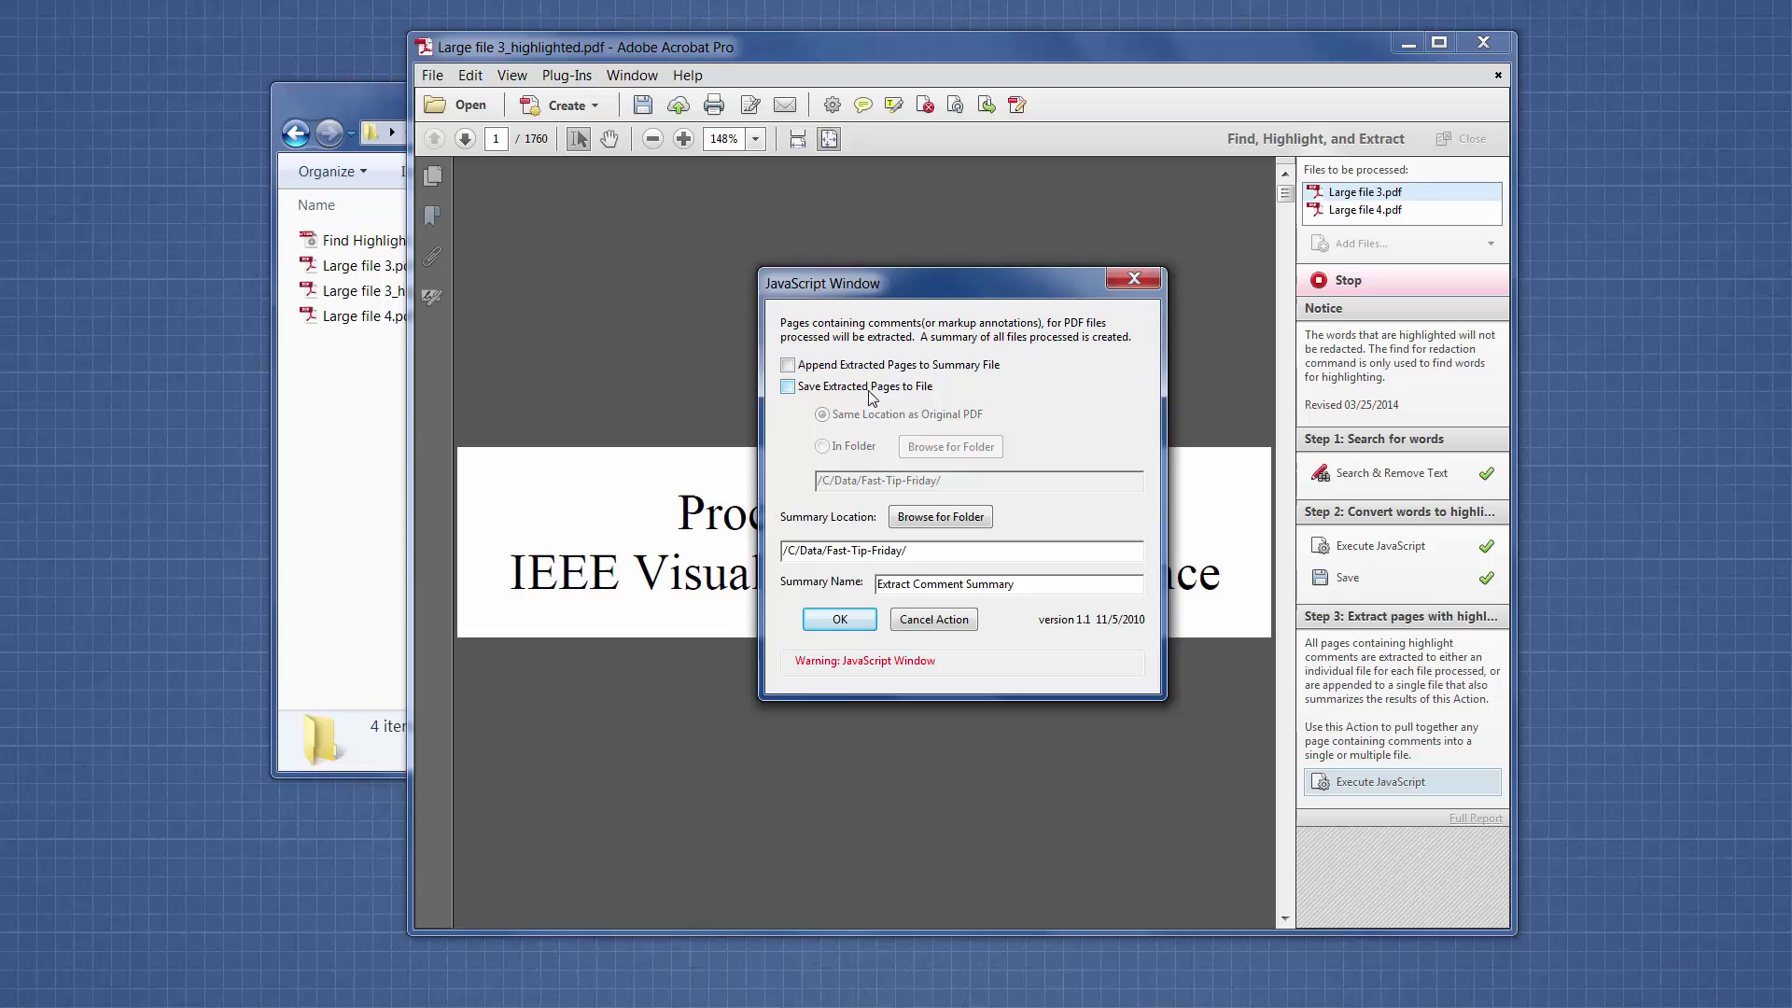
- Enable Append Extracted Pages to Summary File and confirm to finish processing
click(789, 366)
click(849, 619)
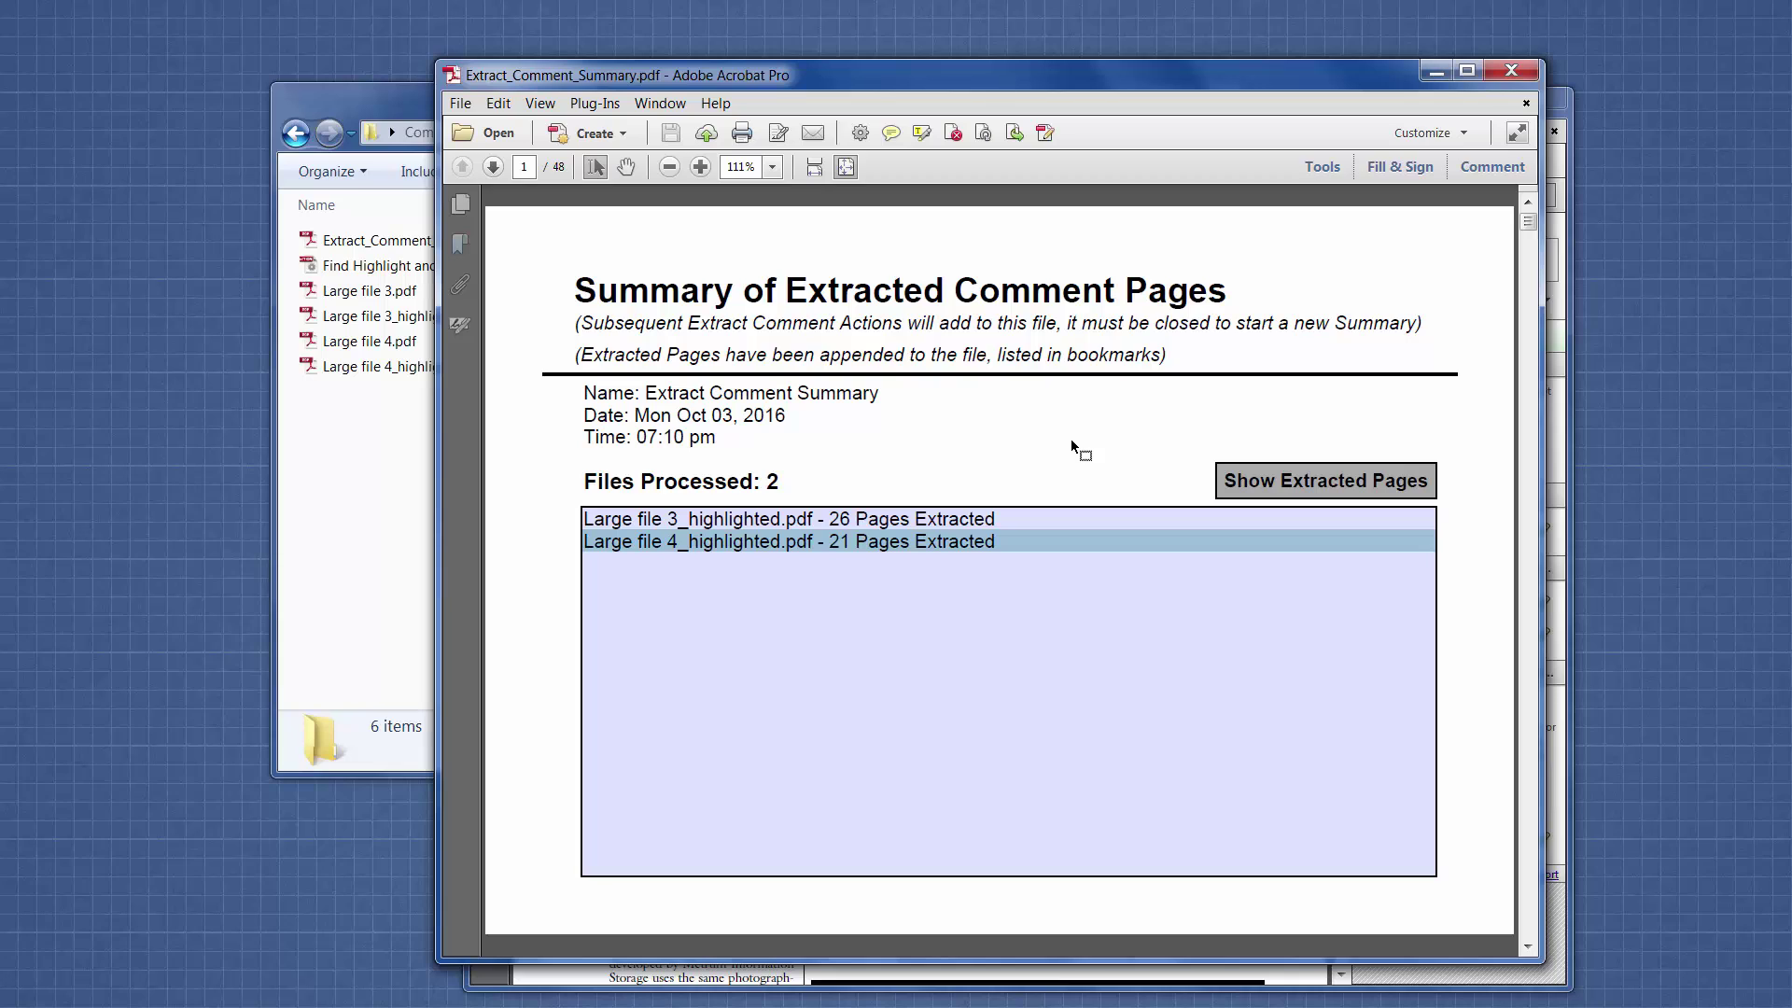
- Minimize the Large file 4_highlighted window and nudge the summary window up and left
click(1560, 163)
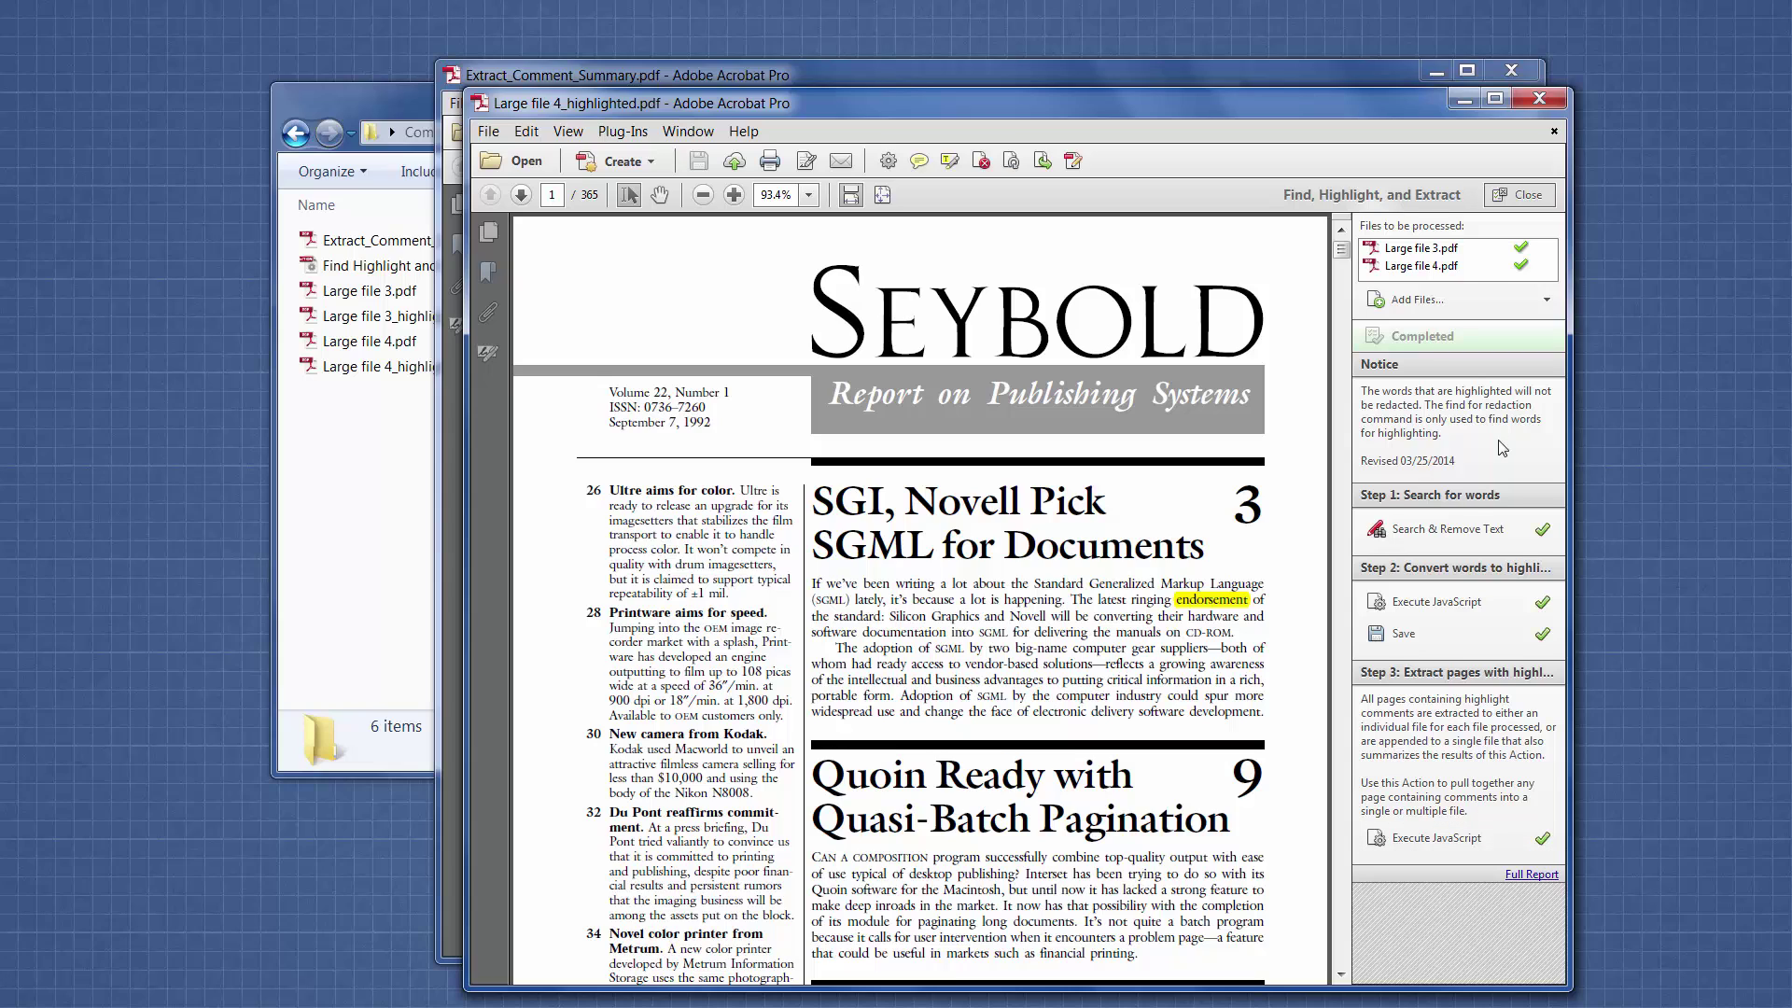
click(1465, 101)
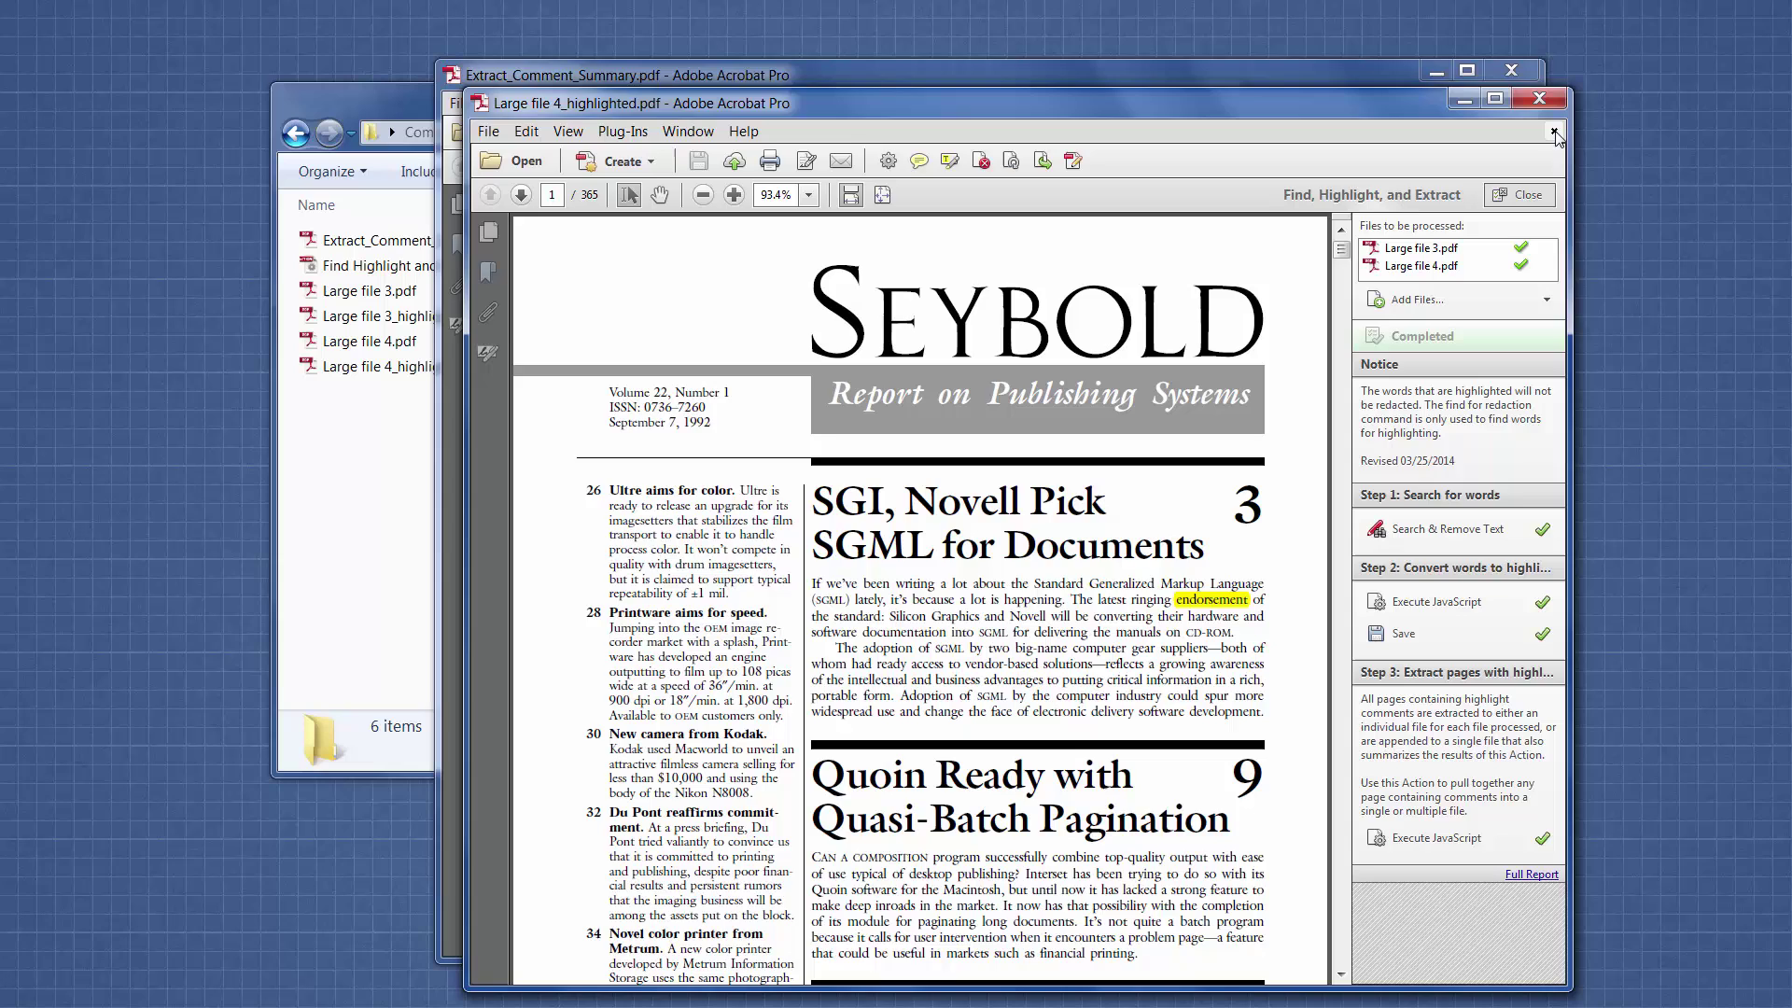
click(1550, 134)
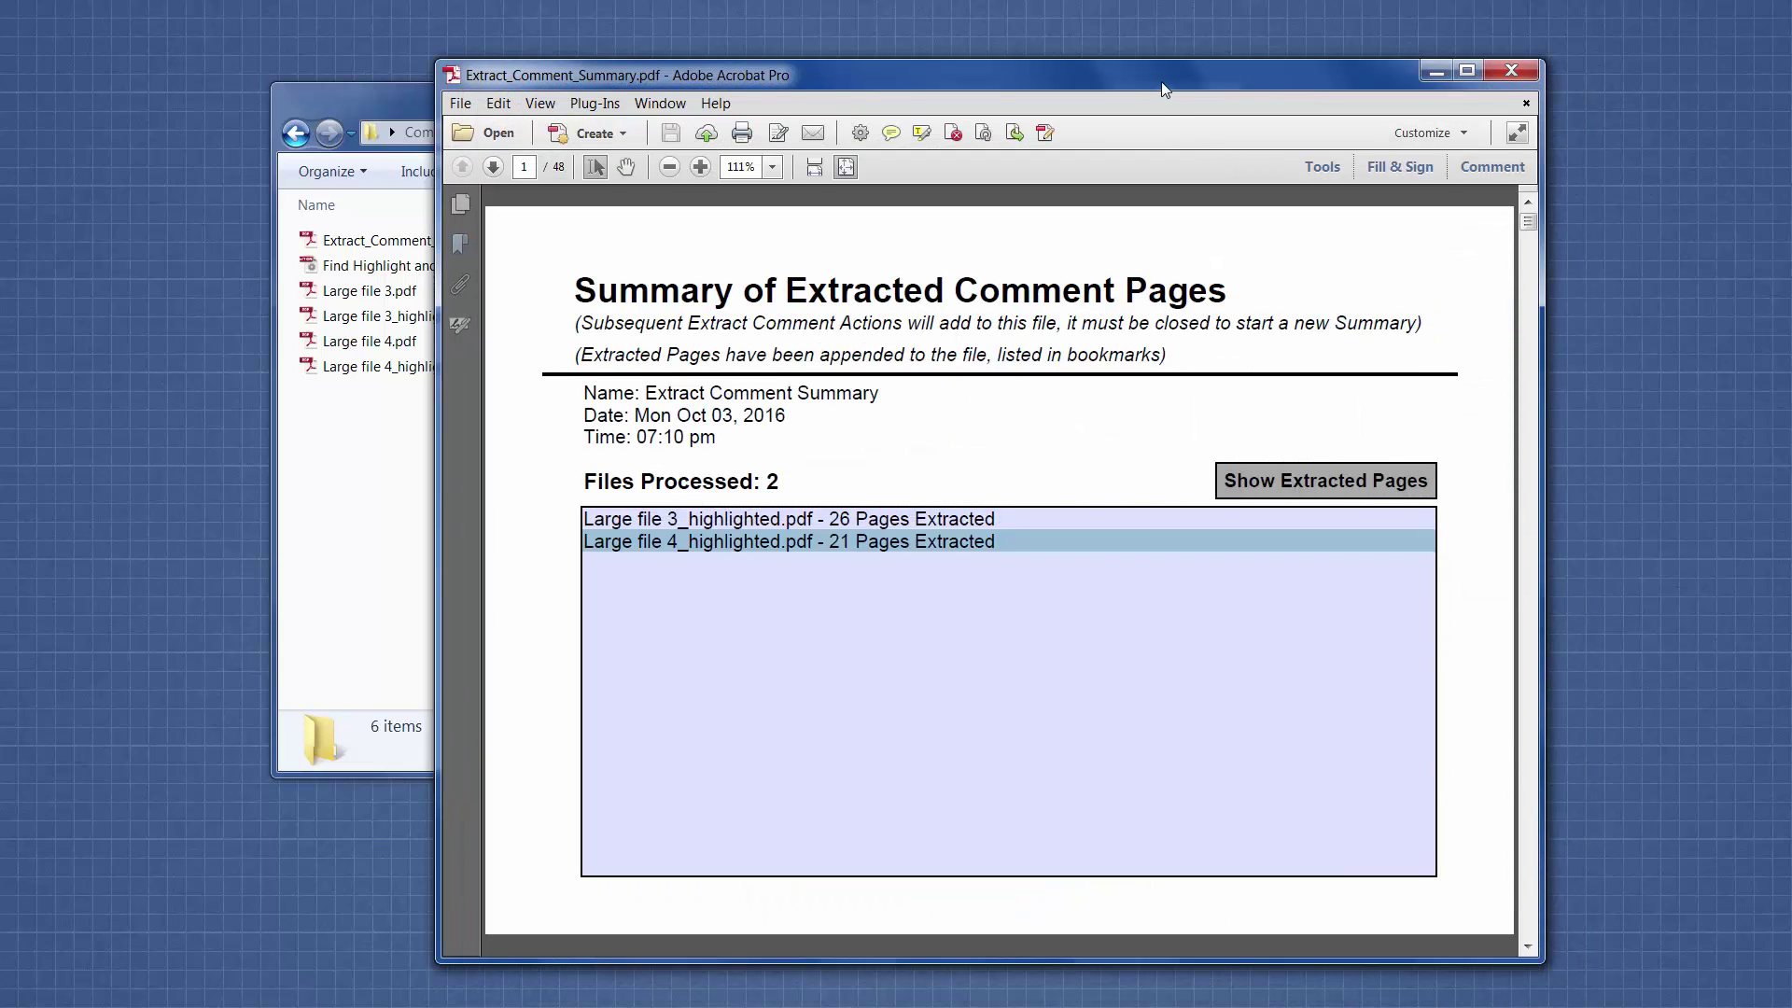
drag(1161, 81, 1135, 66)
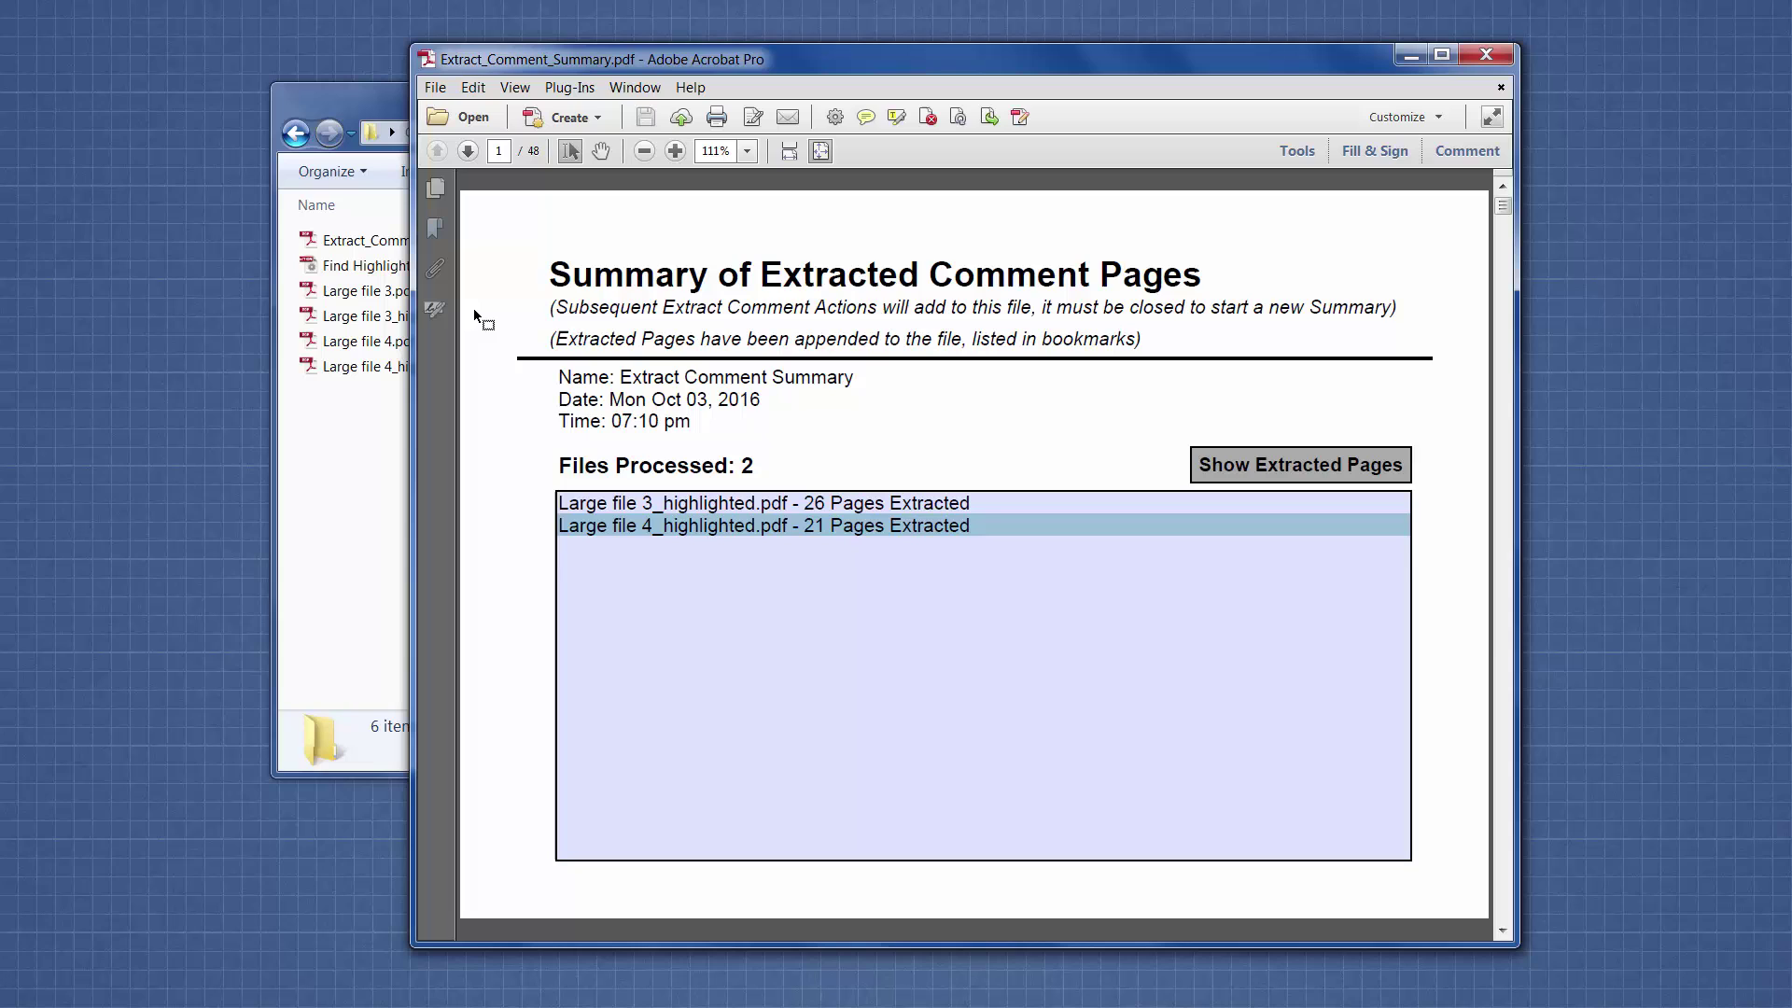
click(434, 228)
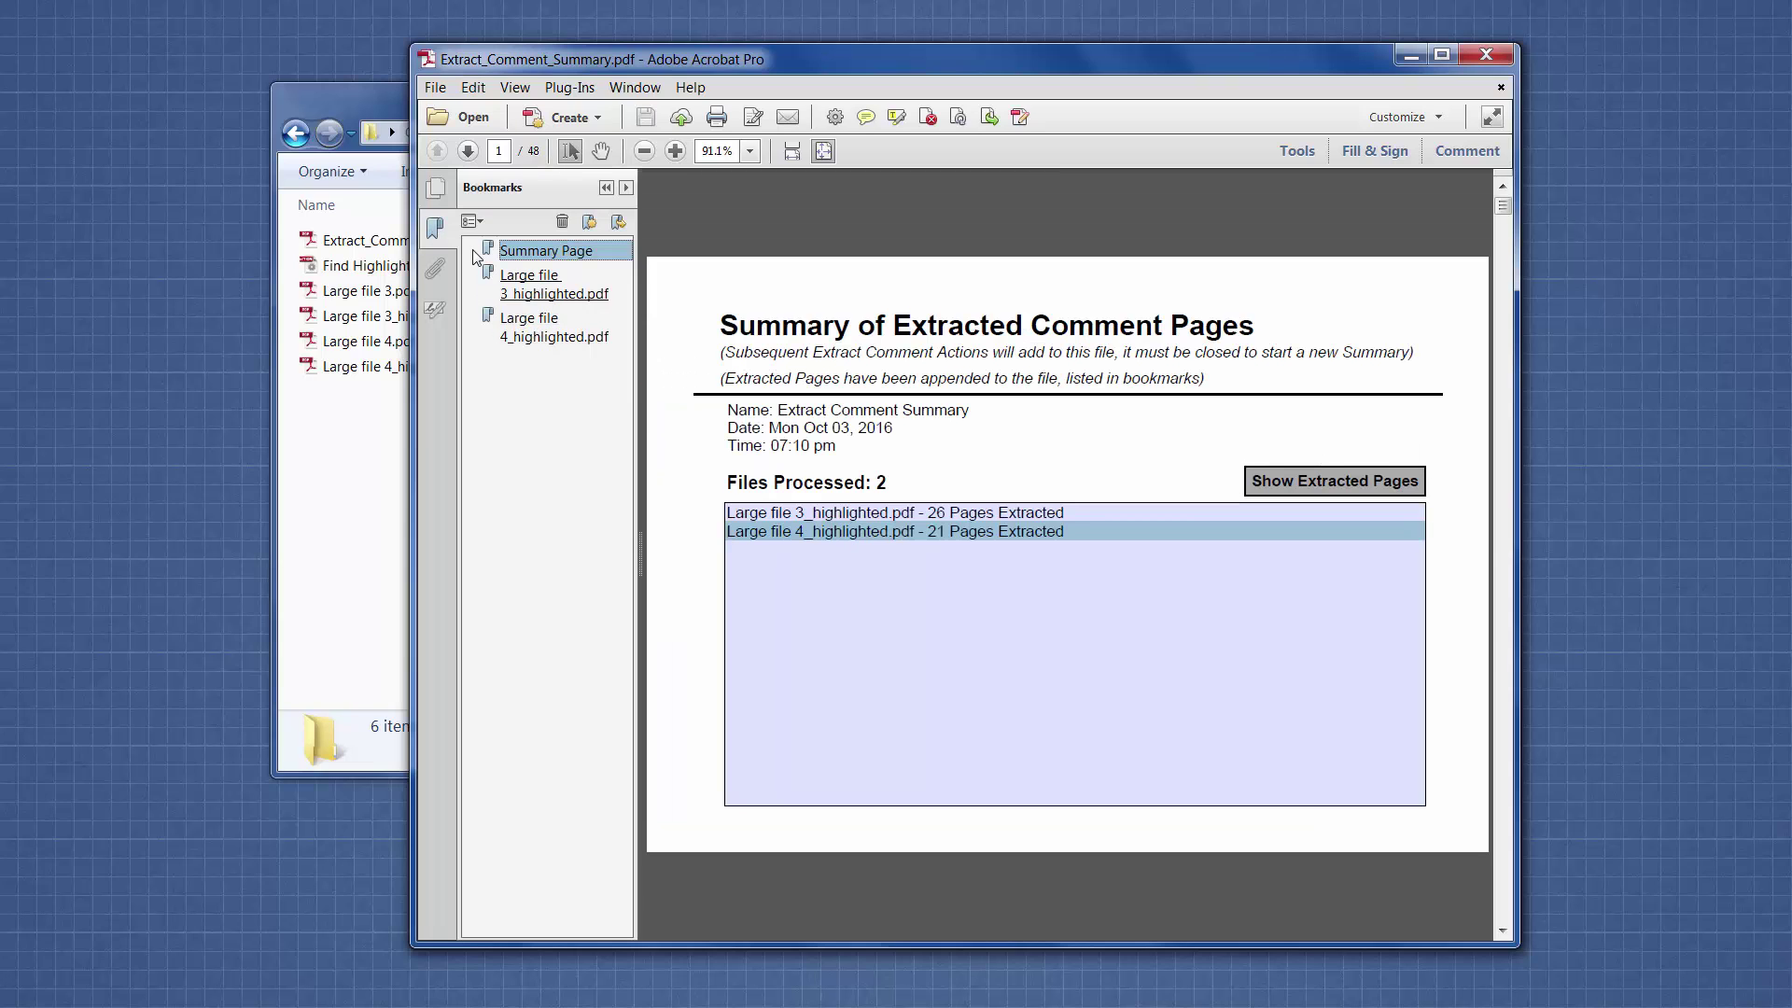
click(435, 229)
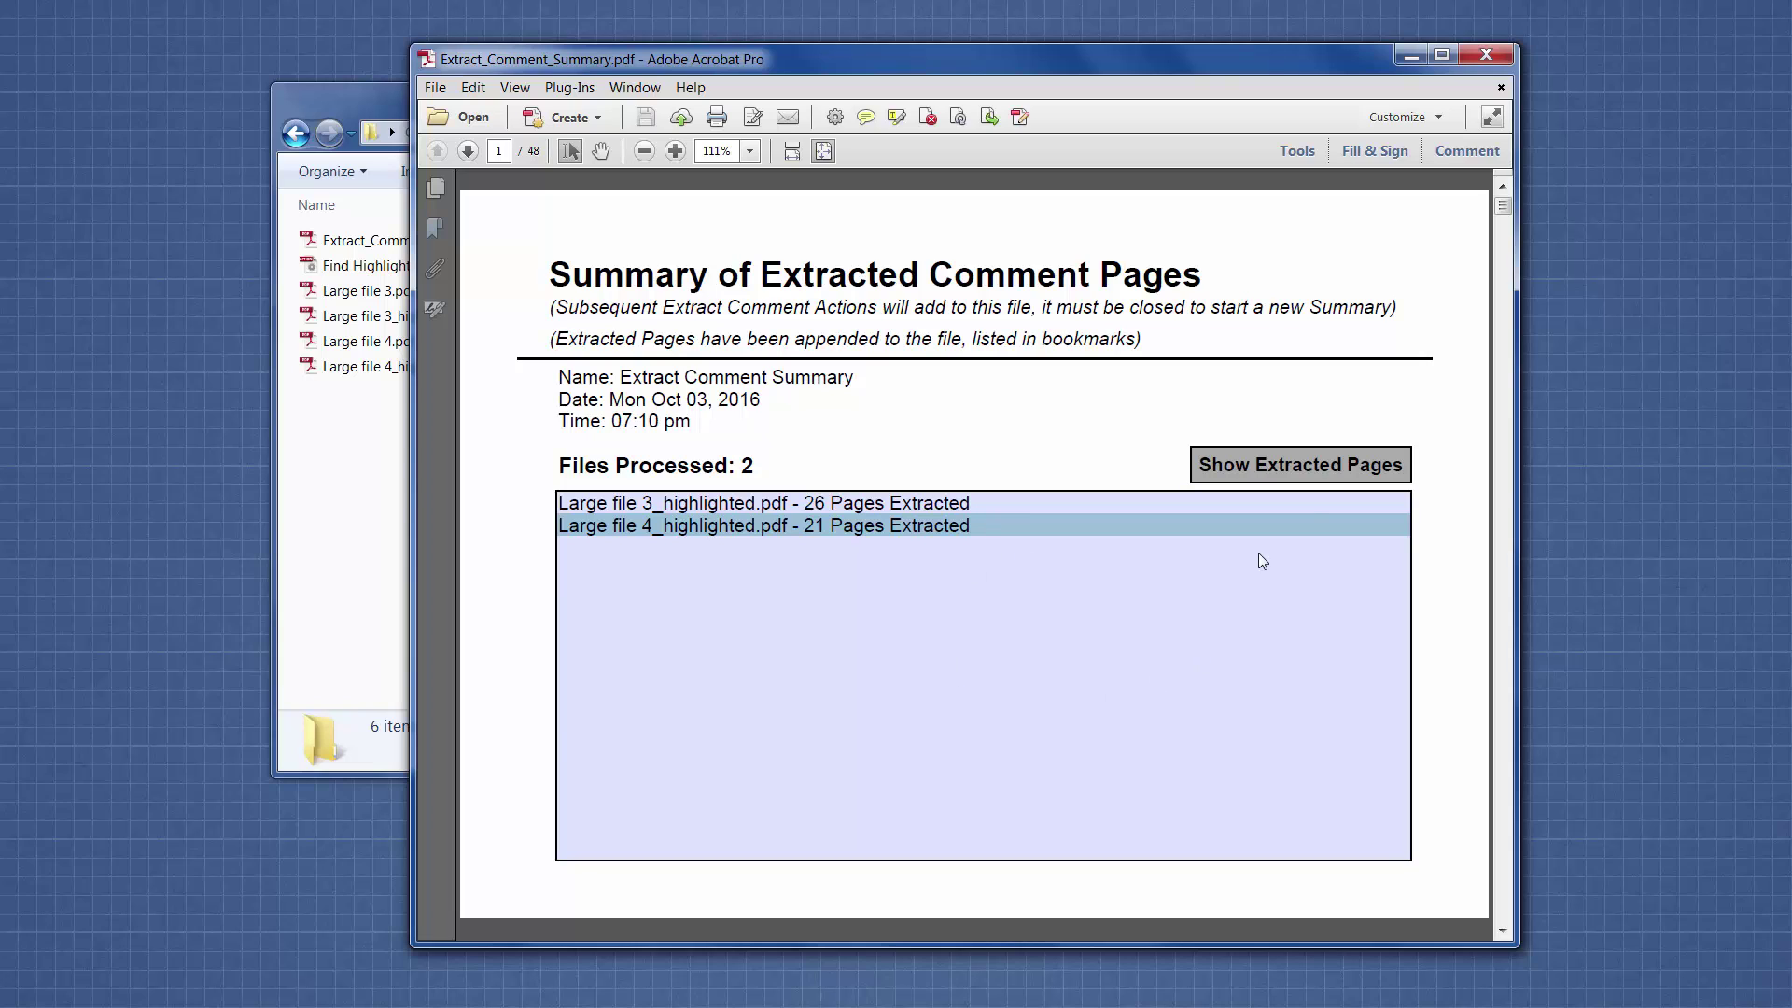
click(1289, 469)
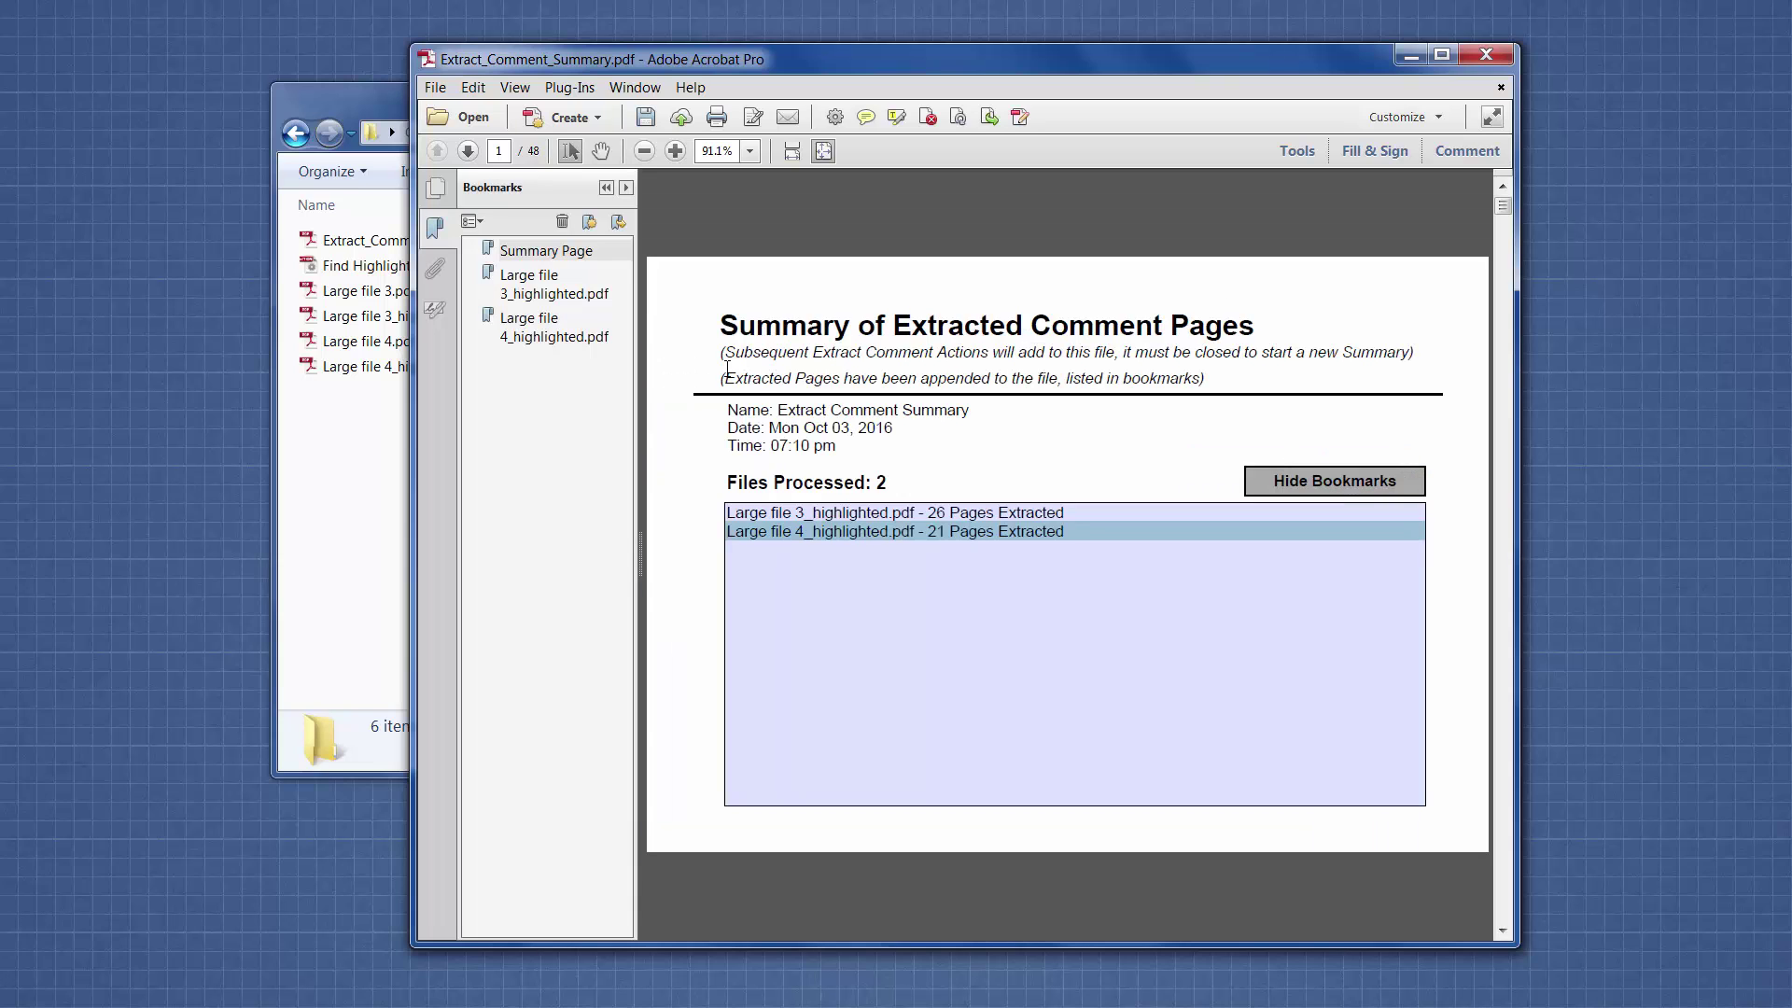
click(555, 293)
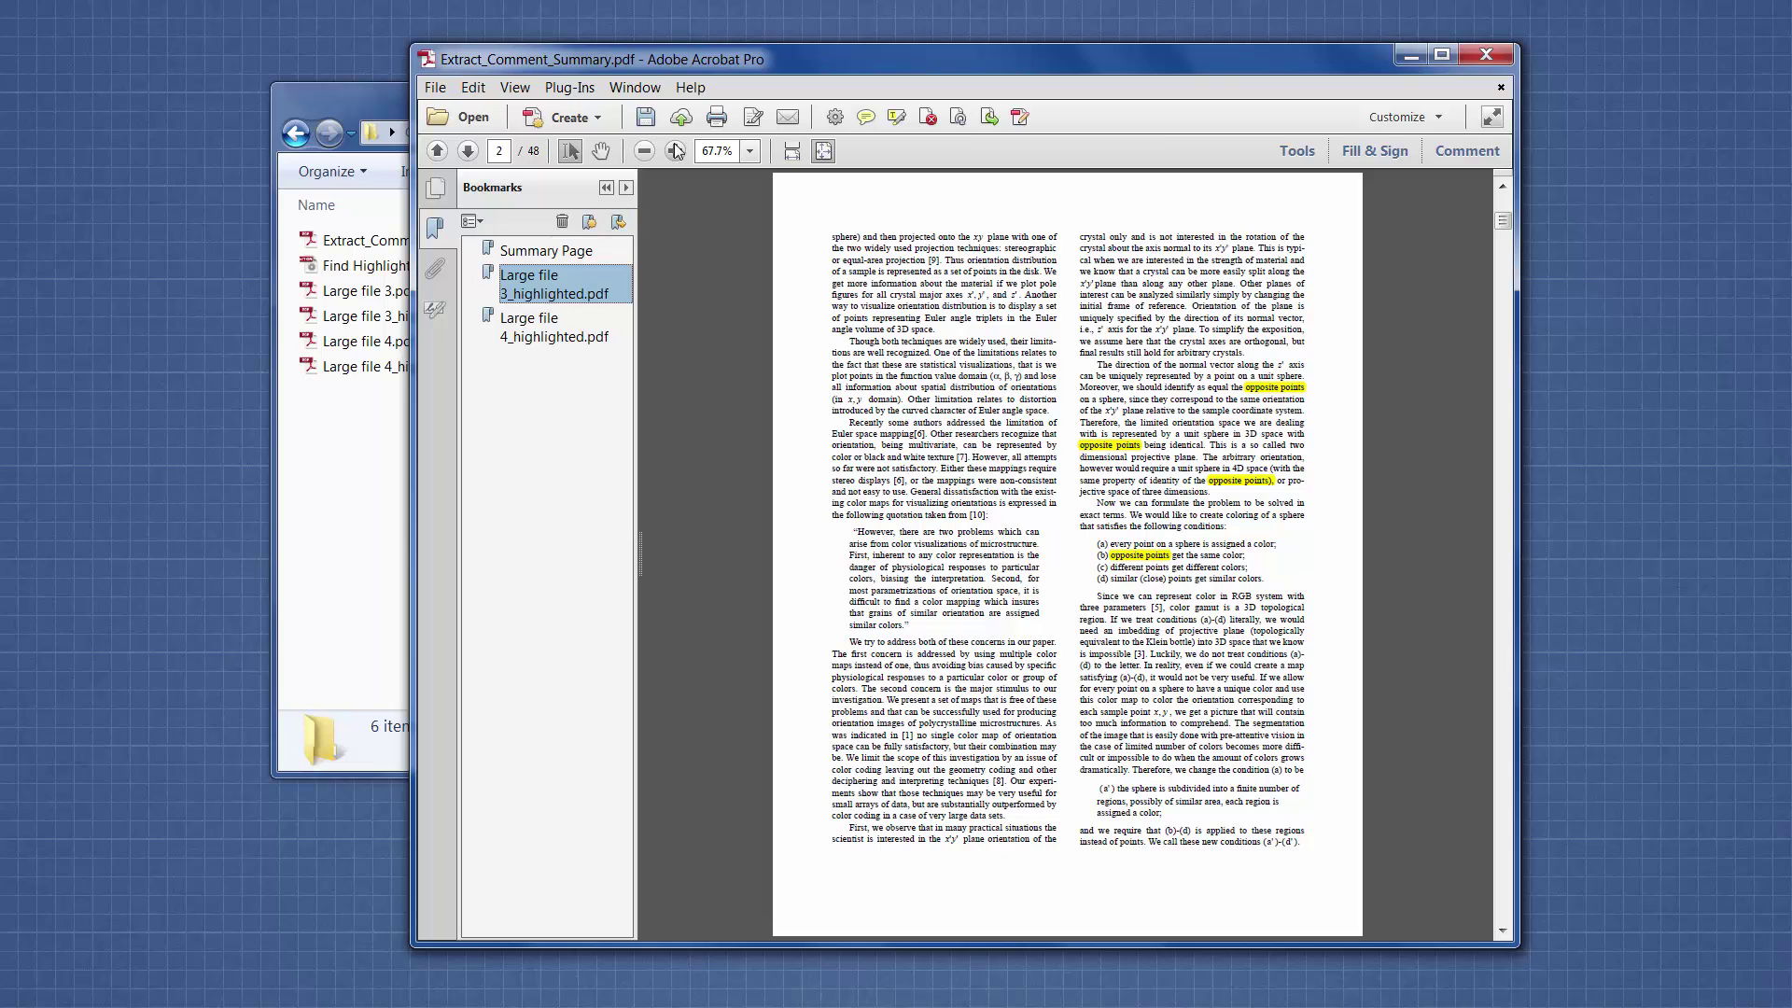
click(469, 153)
click(469, 153)
click(468, 153)
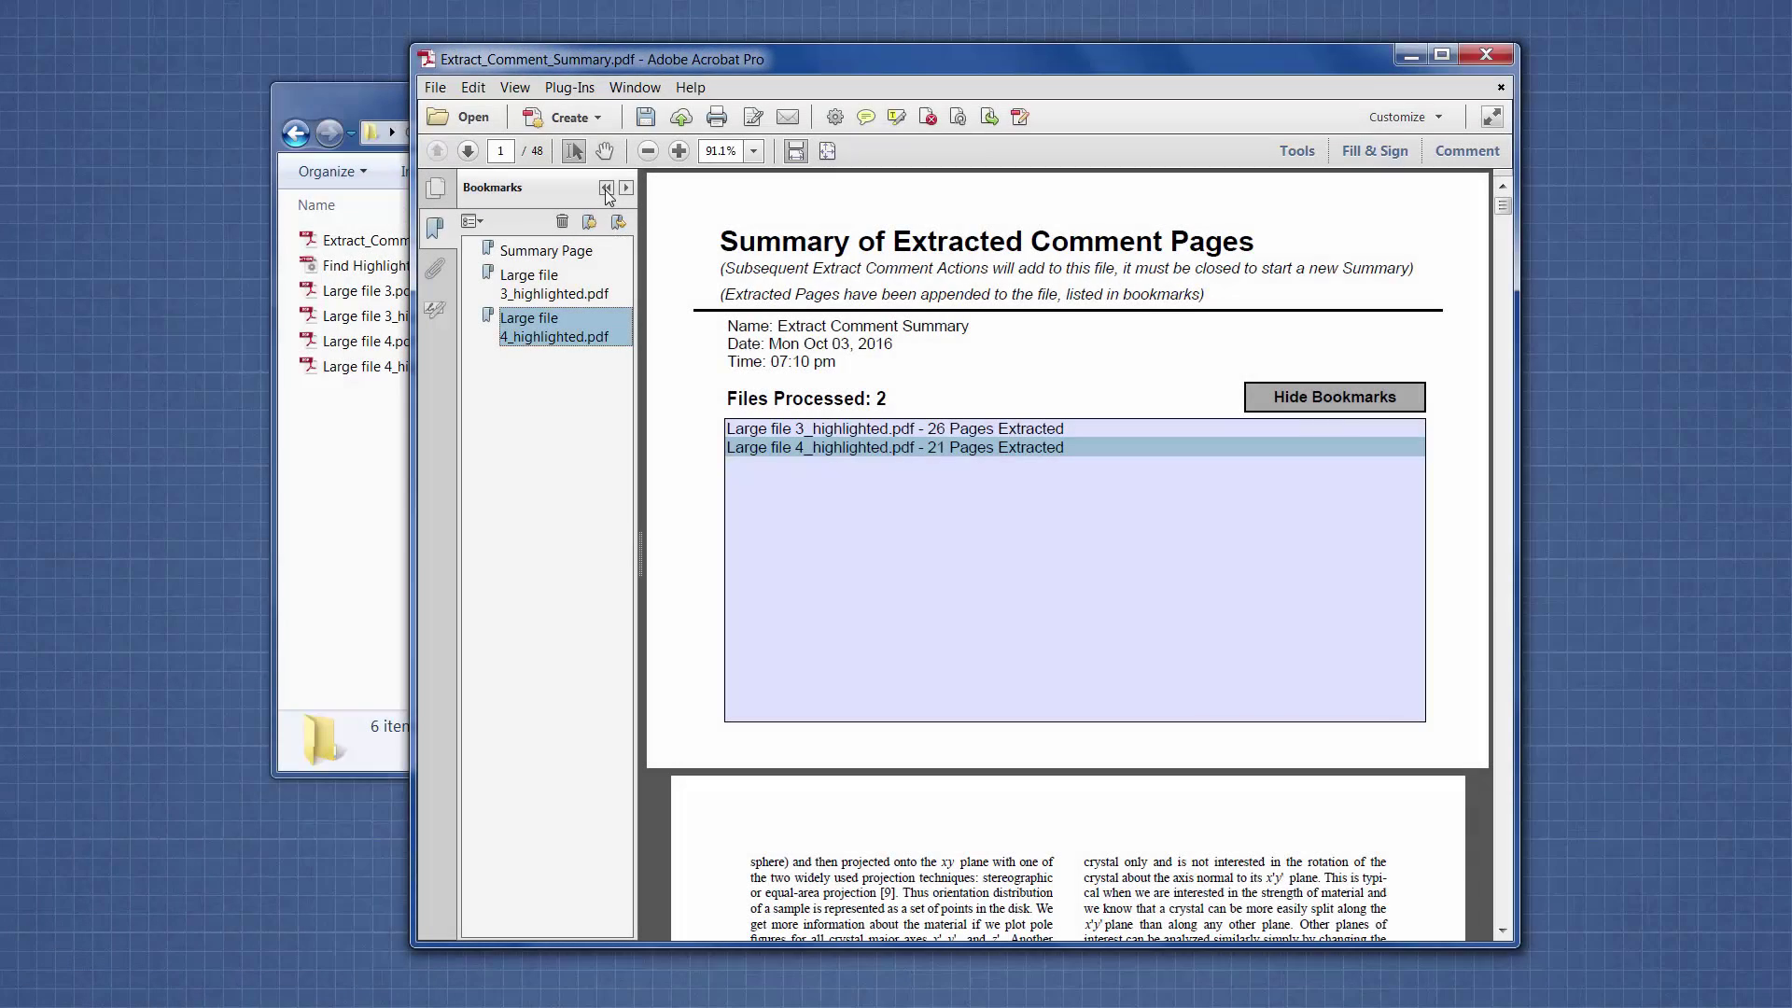
click(605, 188)
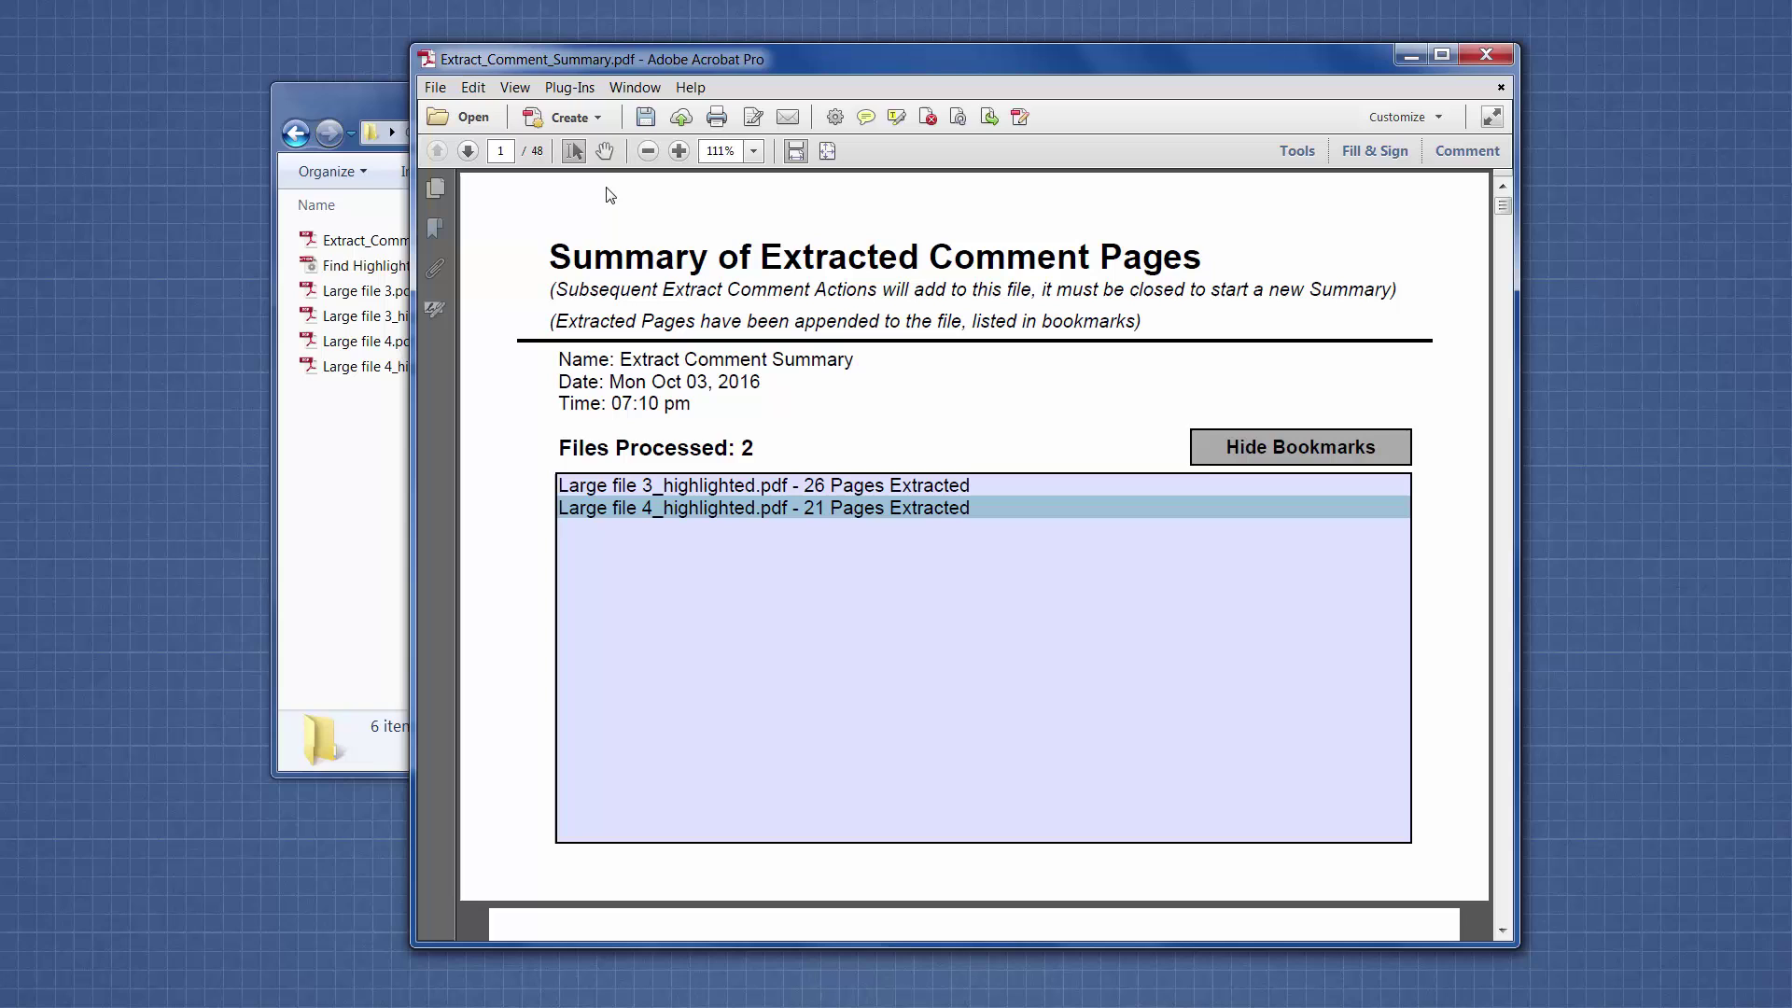
- Close Acrobat, saving the changes to Extract_Comment_Summary.pdf
click(1488, 54)
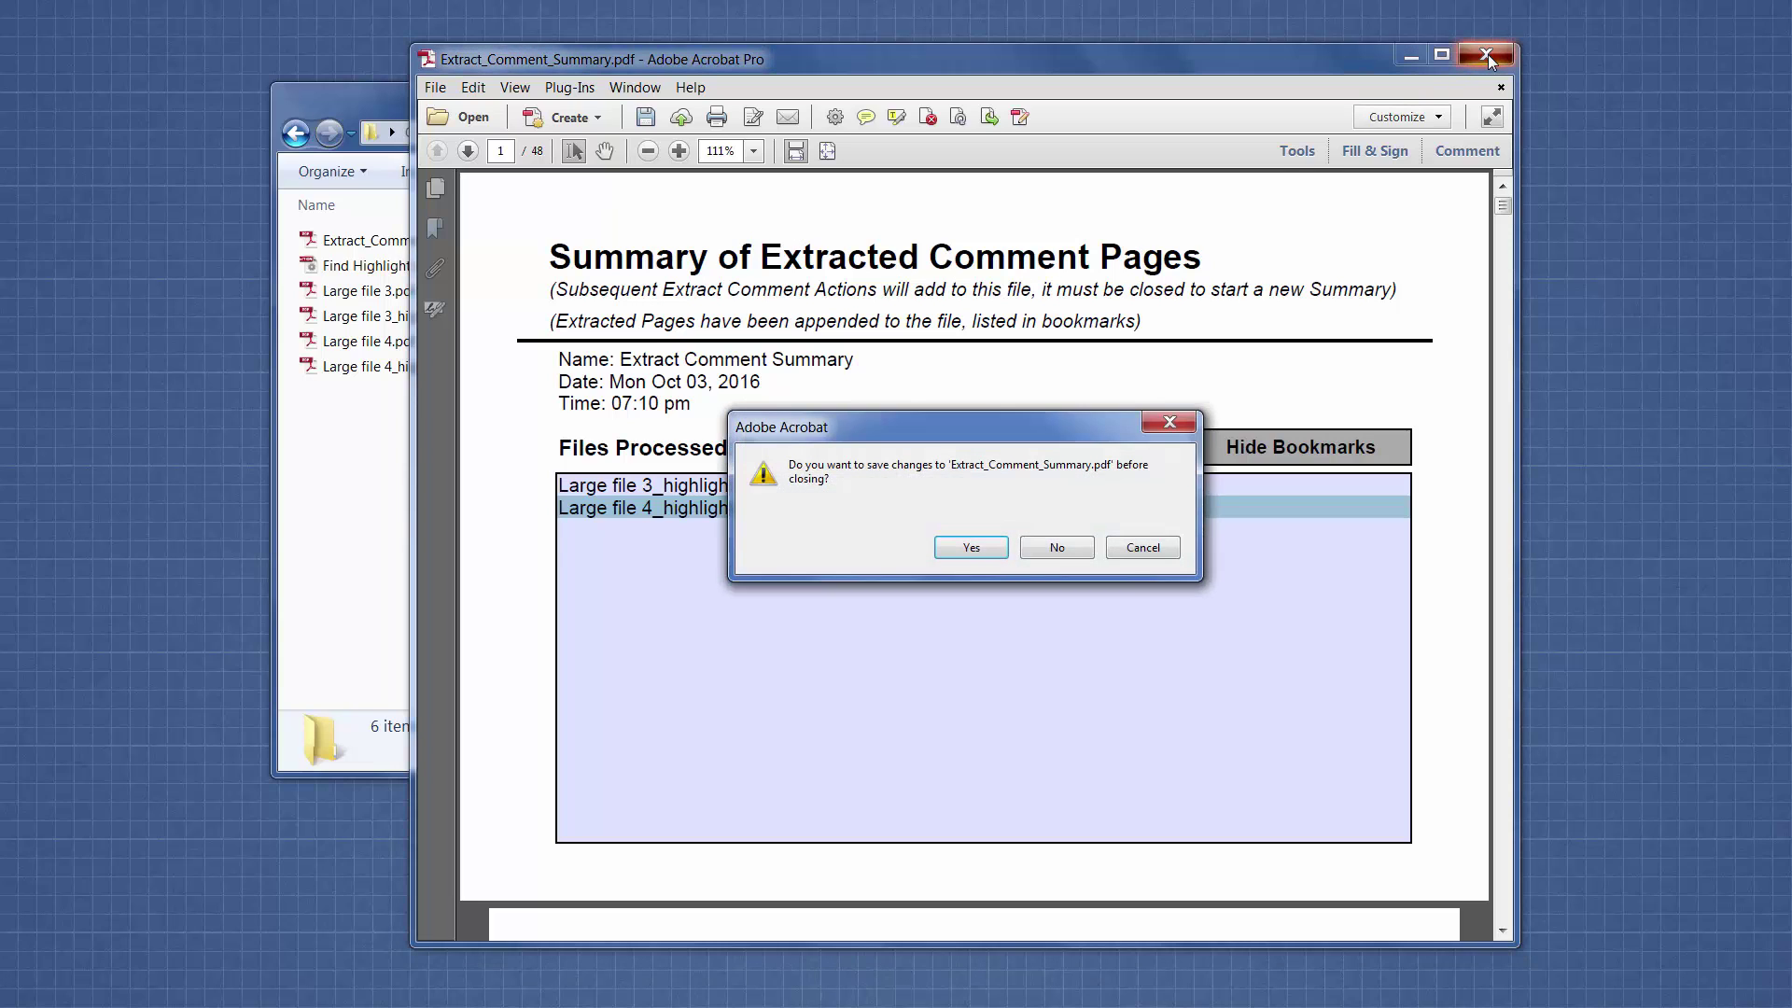
click(973, 552)
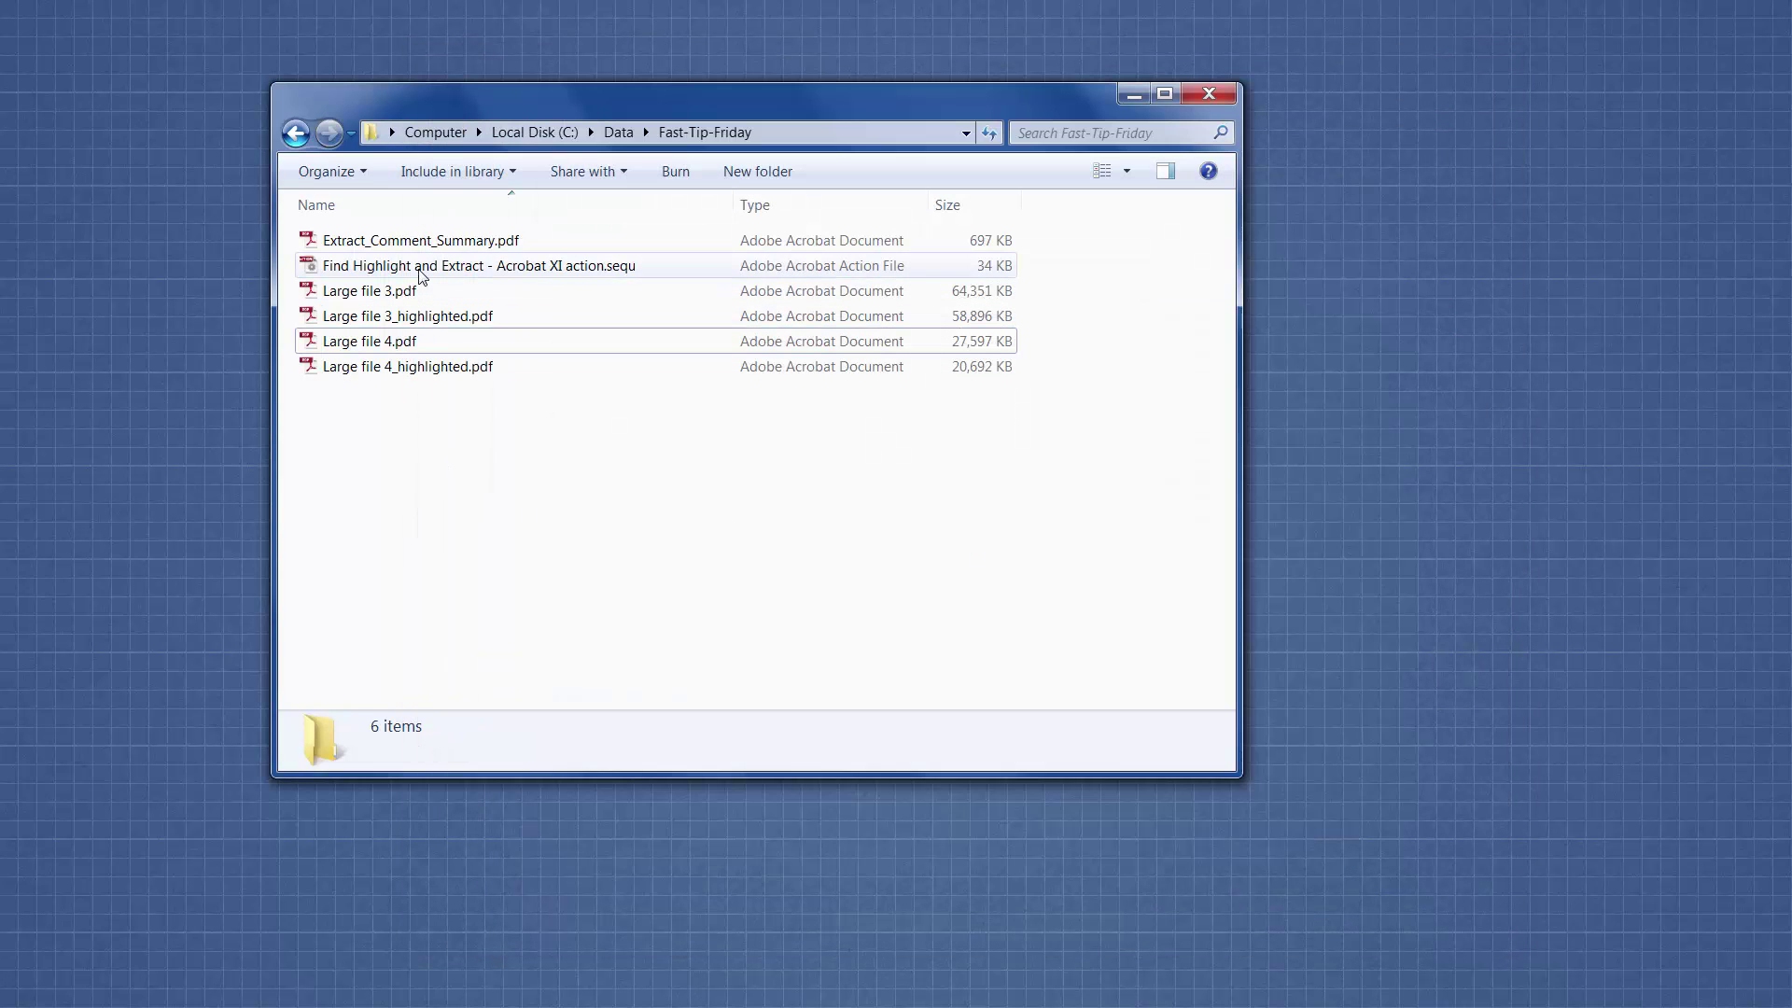